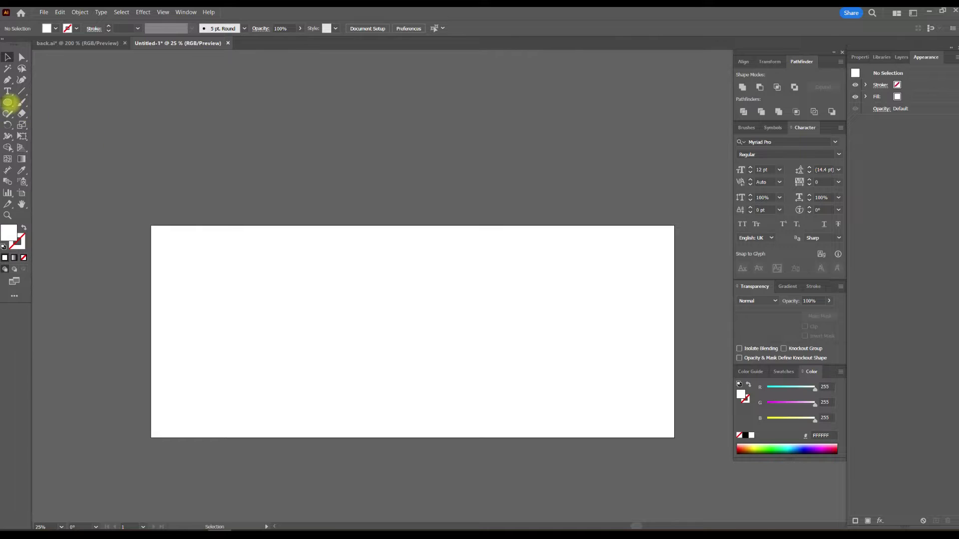
- Draw a small unfilled, outline-only circle above the page with the Ellipse Tool, and center it in view
left_click(8, 102)
left_click(45, 122)
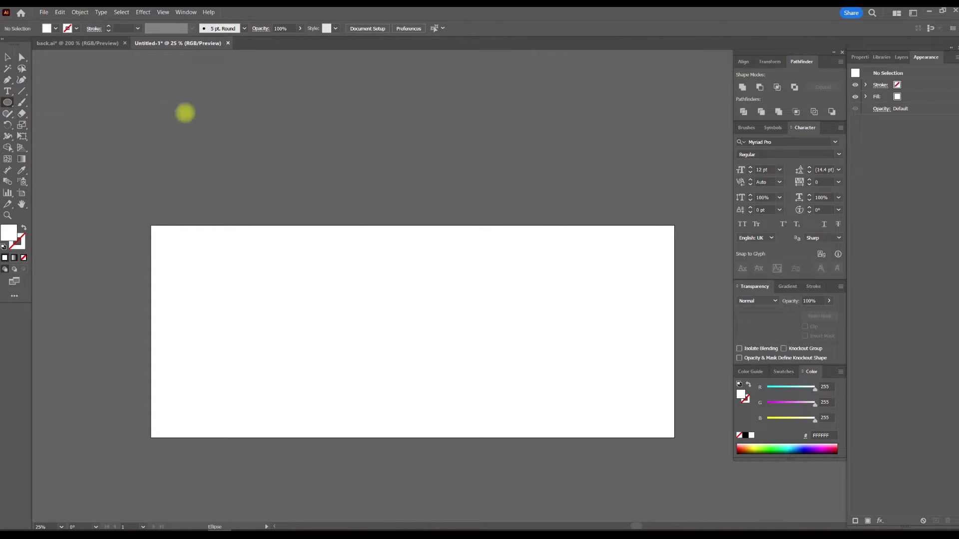
left_click_drag(229, 106, 296, 171)
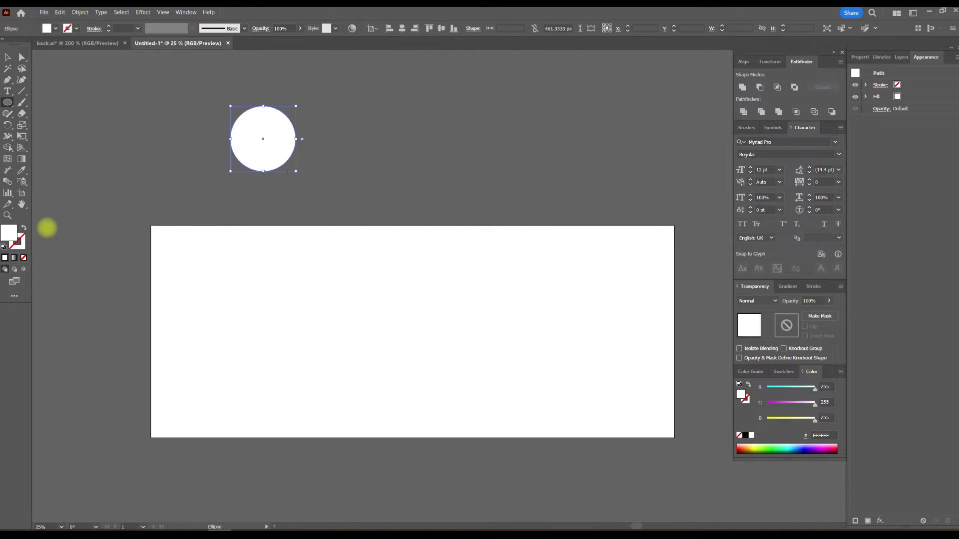
left_click(23, 228)
left_click(7, 57)
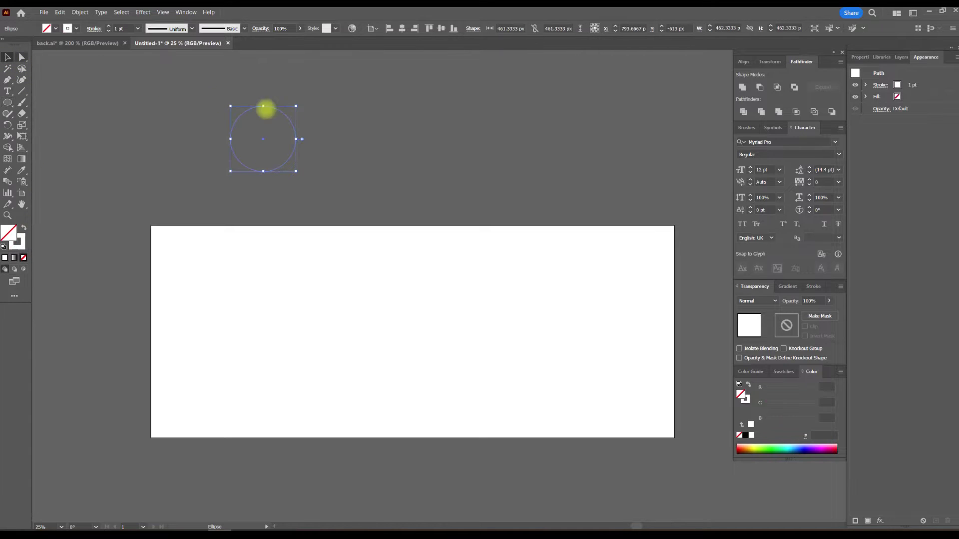
mouse_move(266, 110)
left_mouse_down()
mouse_move(331, 217)
mouse_move(468, 202)
left_mouse_up()
scroll(308, 236, "up", 2)
scroll(308, 235, "up", 1)
scroll(345, 218, "up", 1)
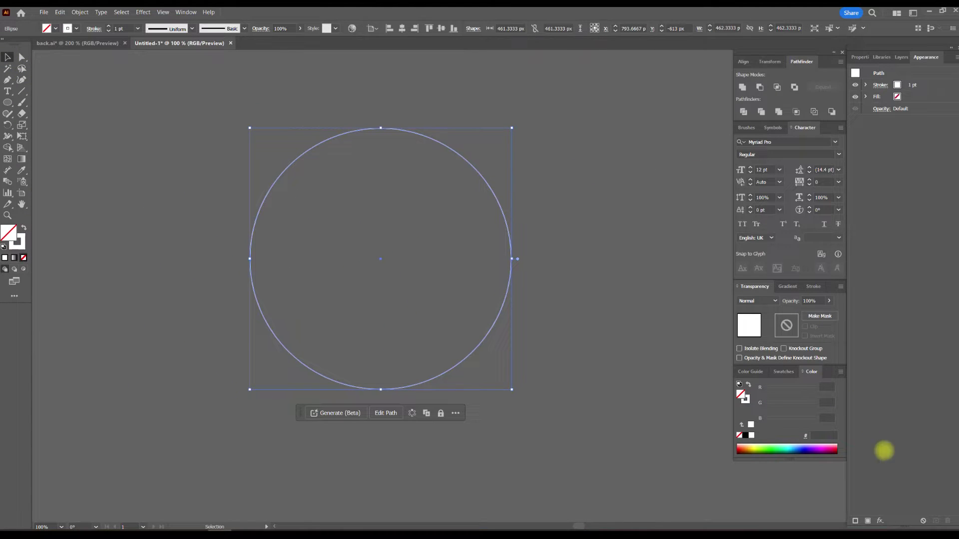
- Apply a Zig Zag effect with Smooth points to the circle, settling on a 21 px size
left_click(880, 521)
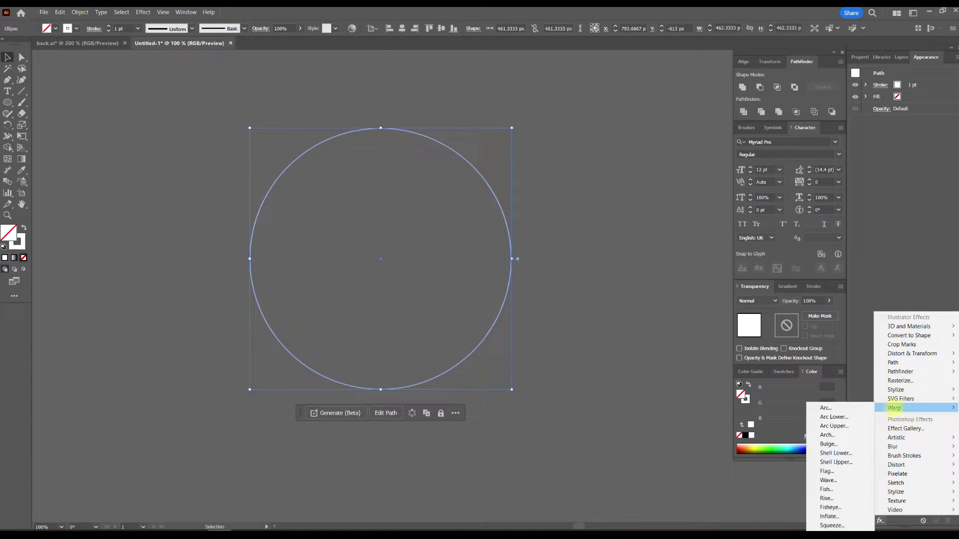
mouse_move(913, 354)
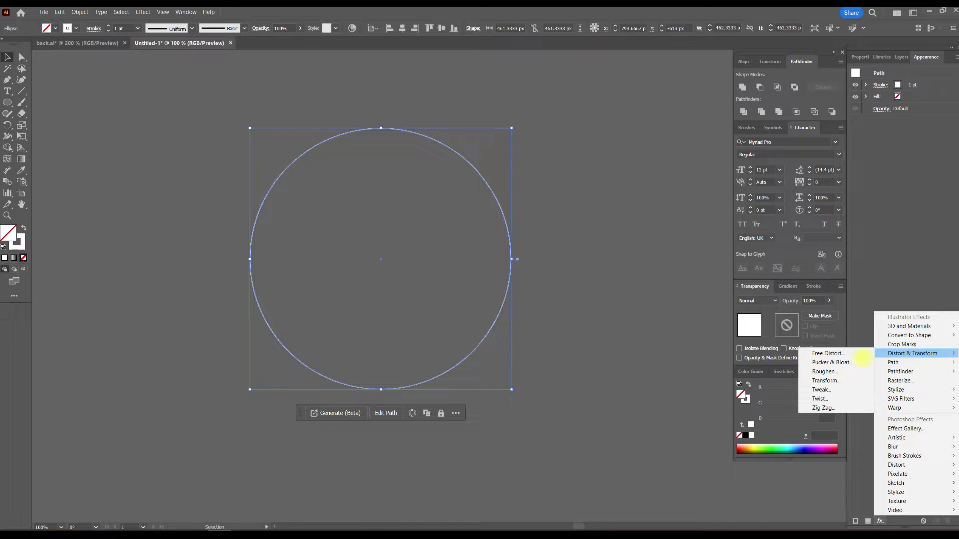
left_click(822, 407)
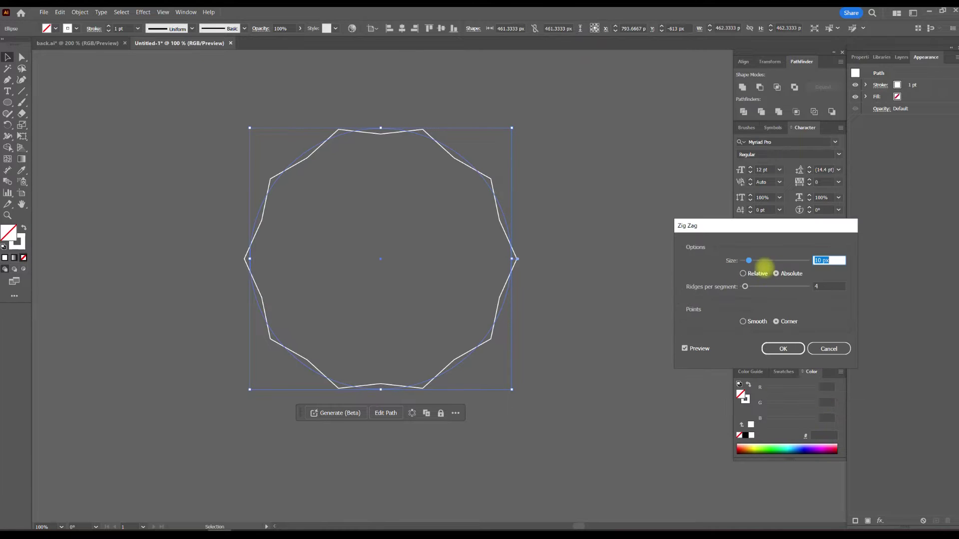
left_click_drag(751, 260, 756, 260)
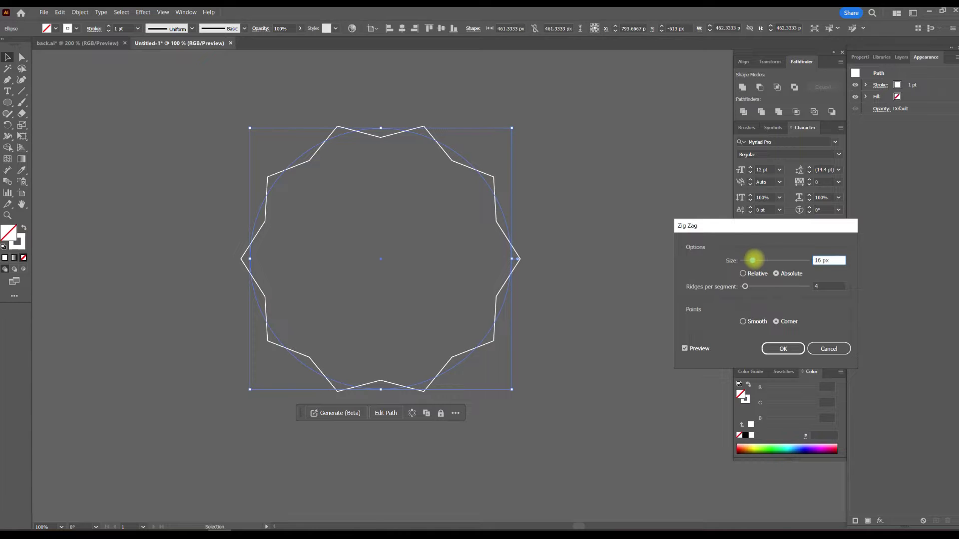
left_click_drag(759, 260, 761, 259)
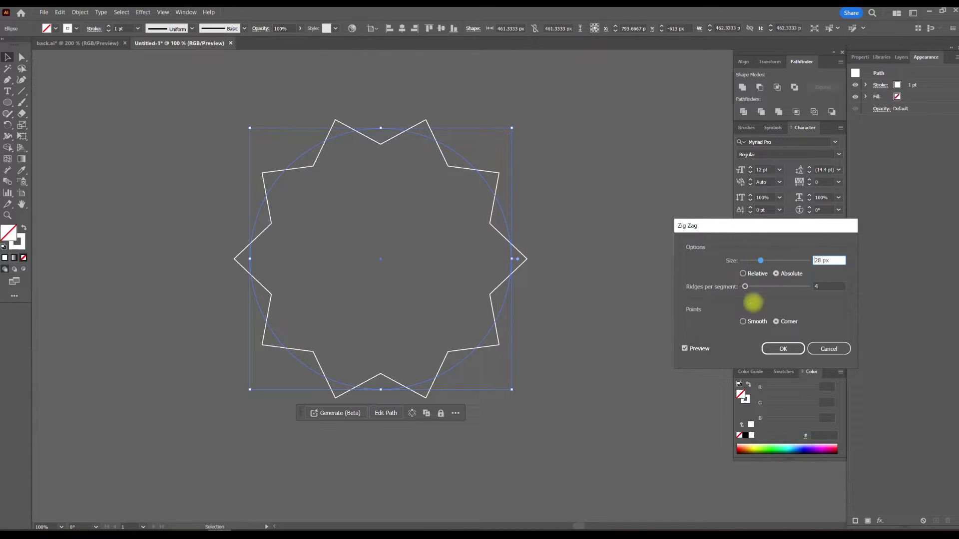
left_click(742, 322)
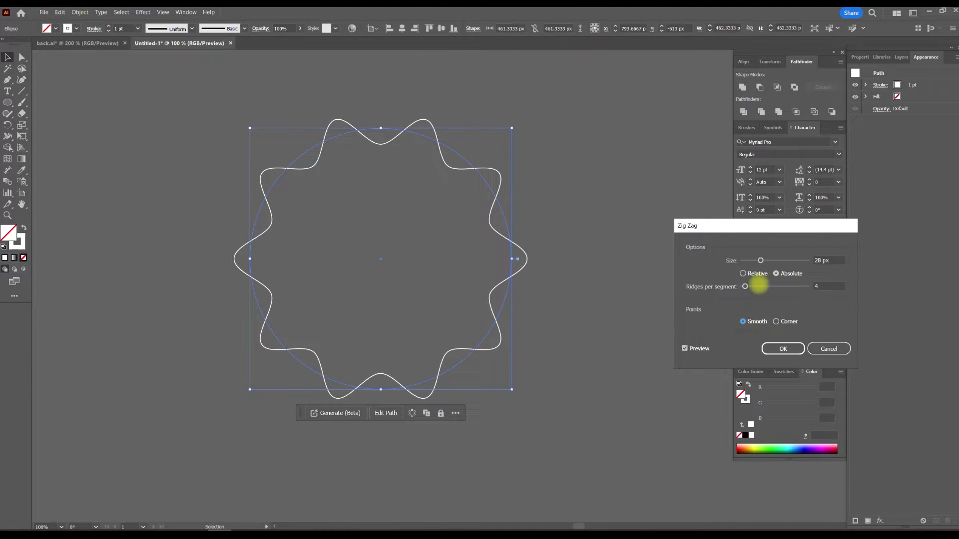
left_click_drag(760, 260, 755, 260)
- Copy the wavy ring, Paste in Front, and shrink the copy to about 352 px
left_click(783, 349)
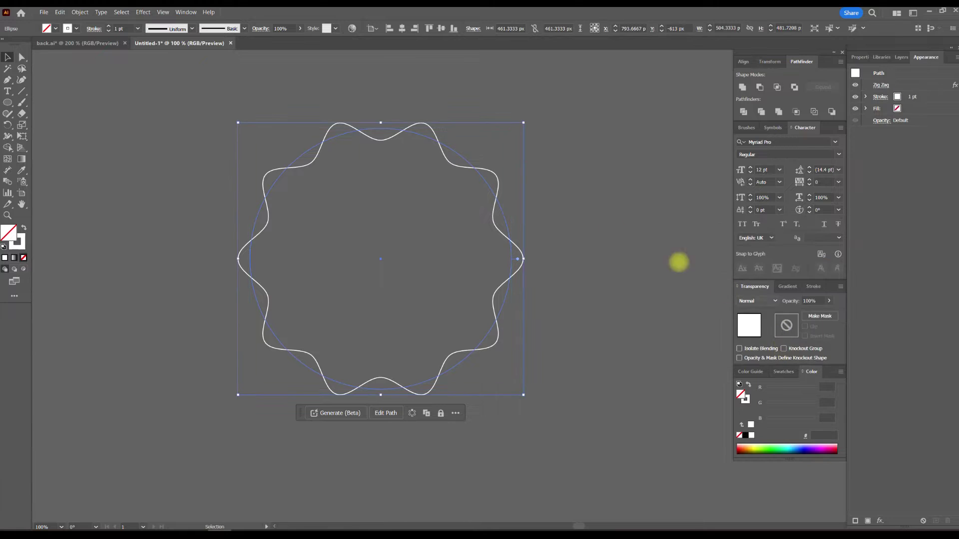
left_click(584, 197)
left_click(439, 155)
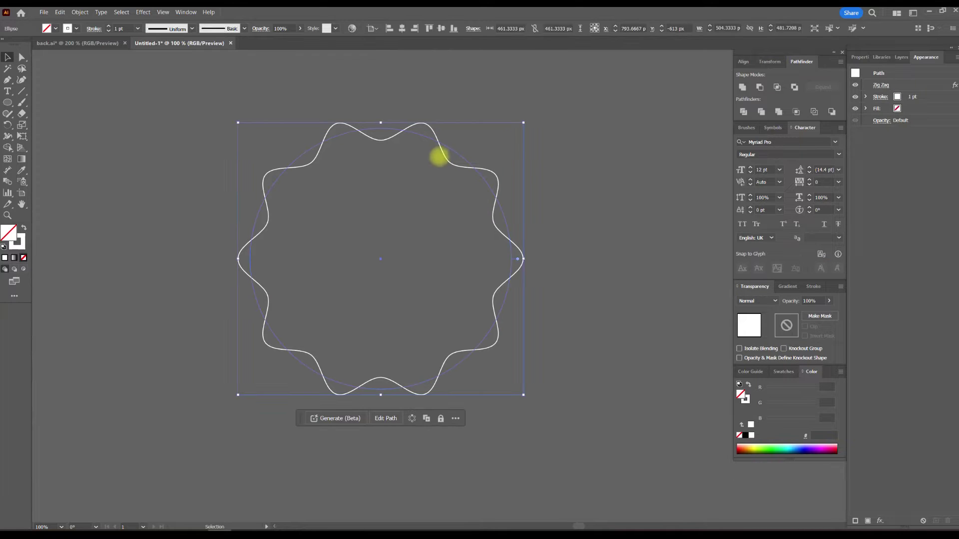
right_click(440, 142)
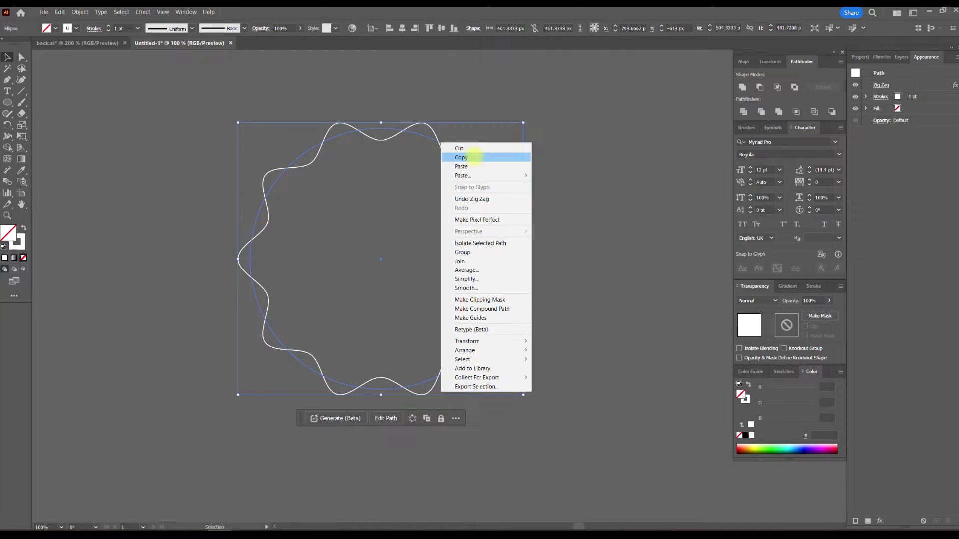
left_click(474, 156)
right_click(435, 140)
mouse_move(479, 173)
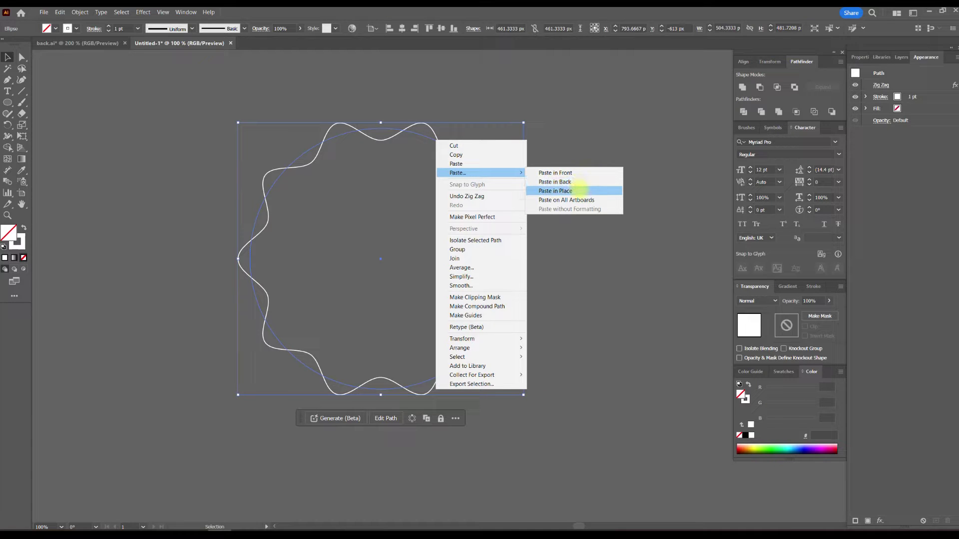
left_click(578, 172)
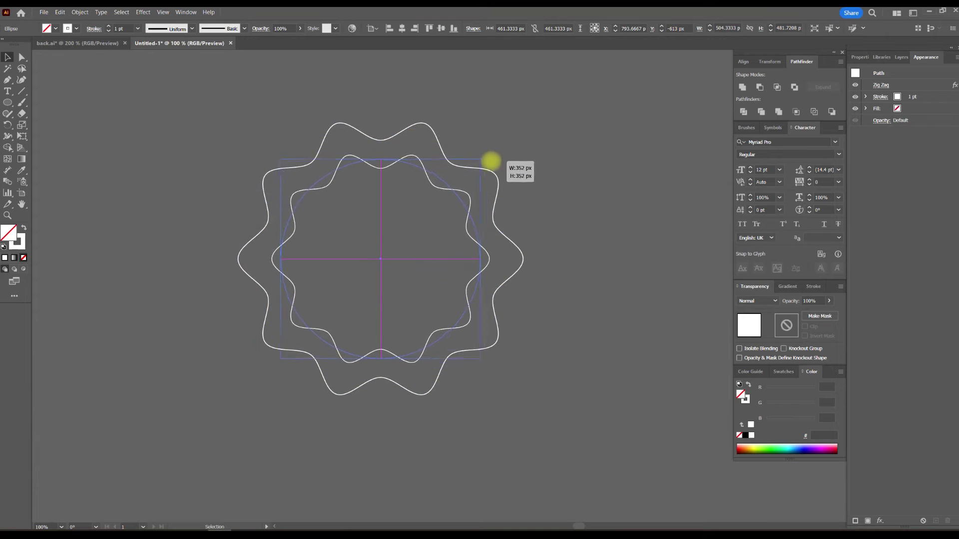
left_click_drag(523, 122, 481, 163)
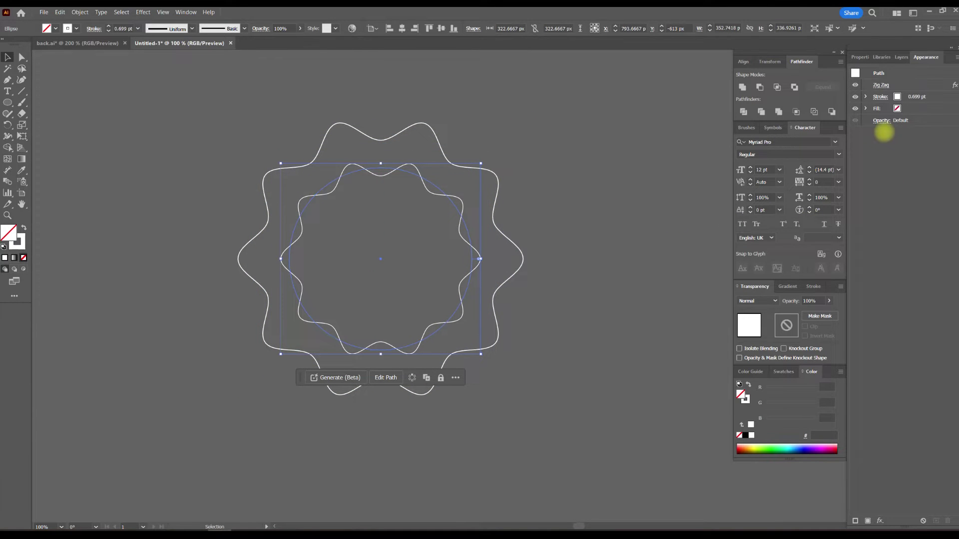
- Give the inner copy a smaller Zig Zag size with 8 ridges, then select both rings
left_click(859, 57)
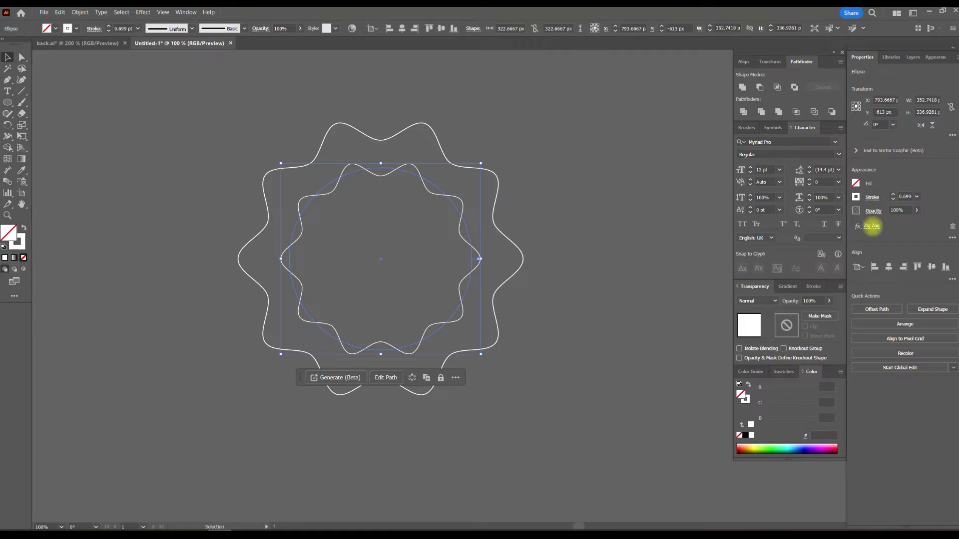
left_click(871, 225)
left_click_drag(745, 286, 747, 287)
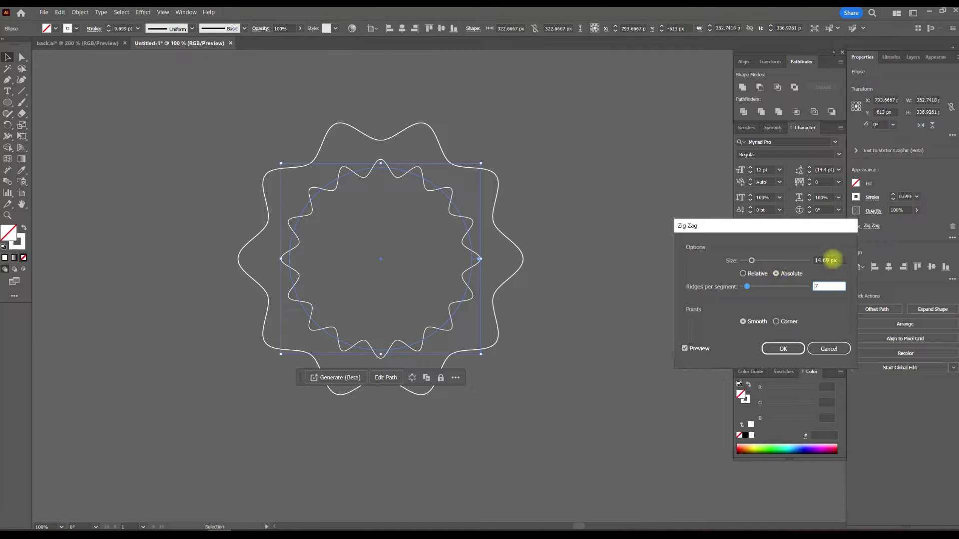
left_click(827, 260)
key("Down")
key("Down")
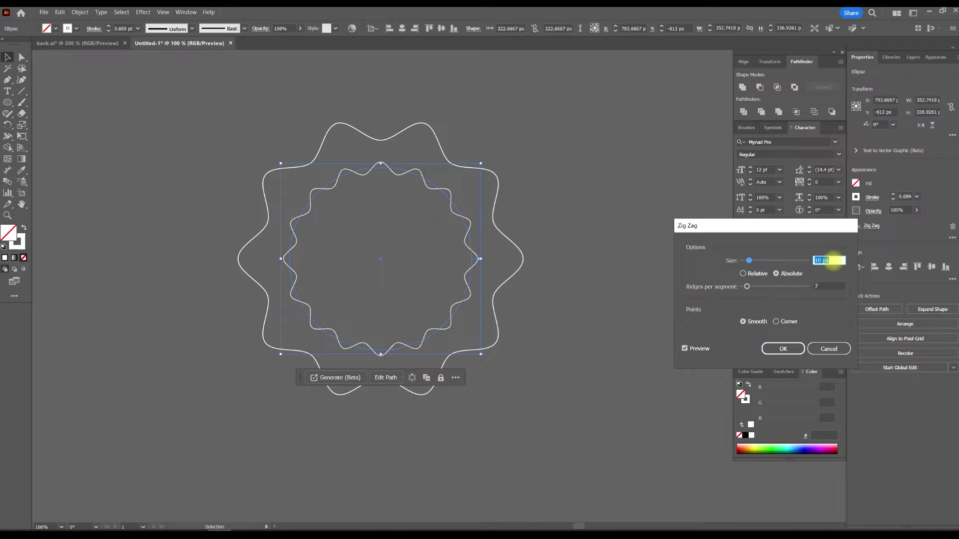
key("Down")
key("Down")
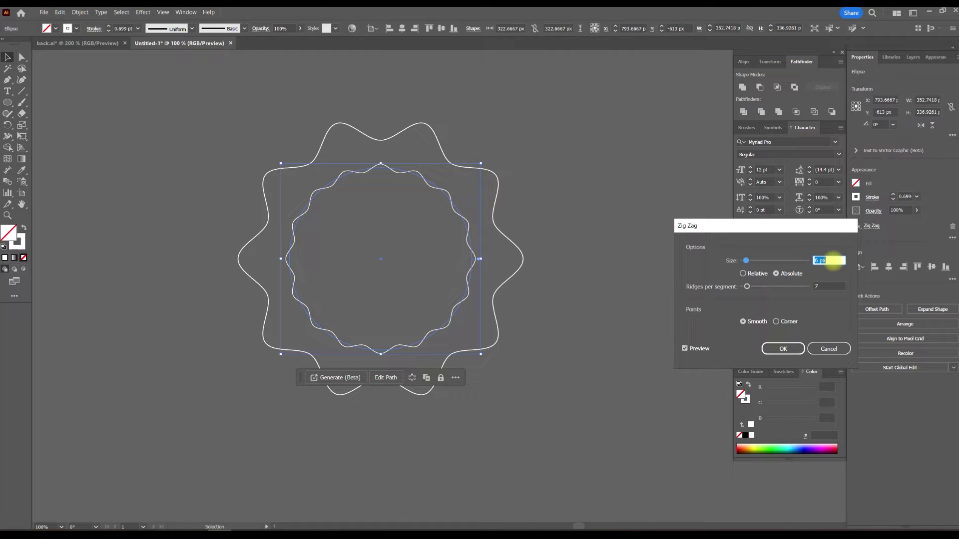
left_click(828, 286)
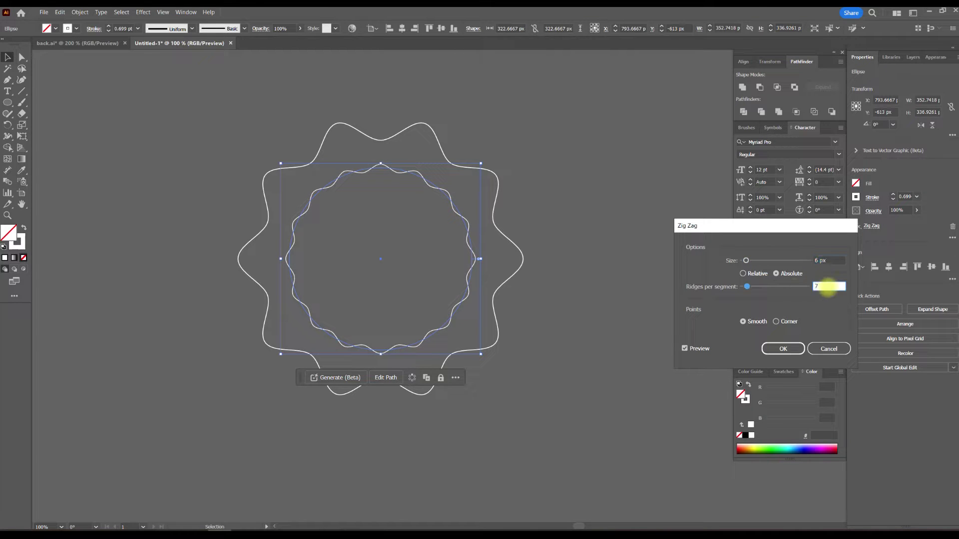
key("Up")
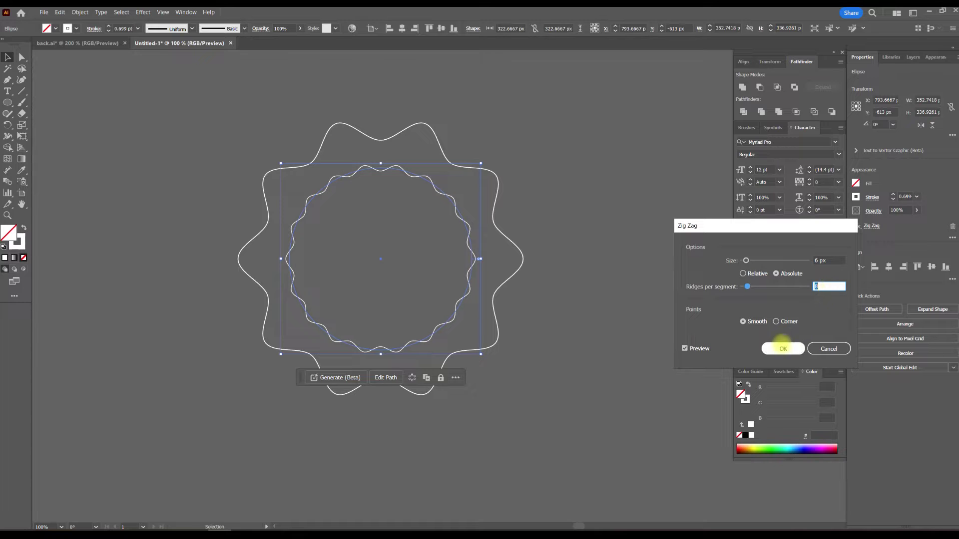
left_click(783, 348)
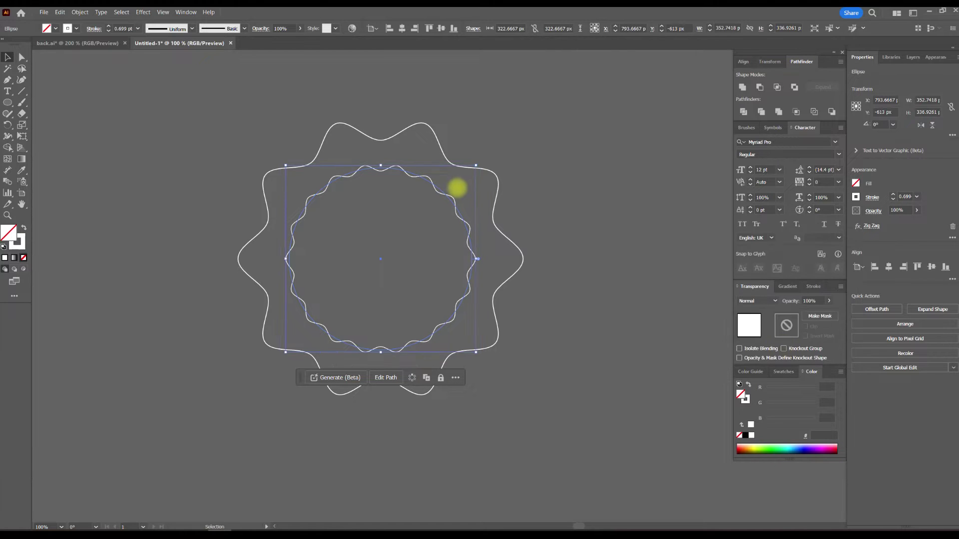
left_click_drag(501, 126, 266, 304)
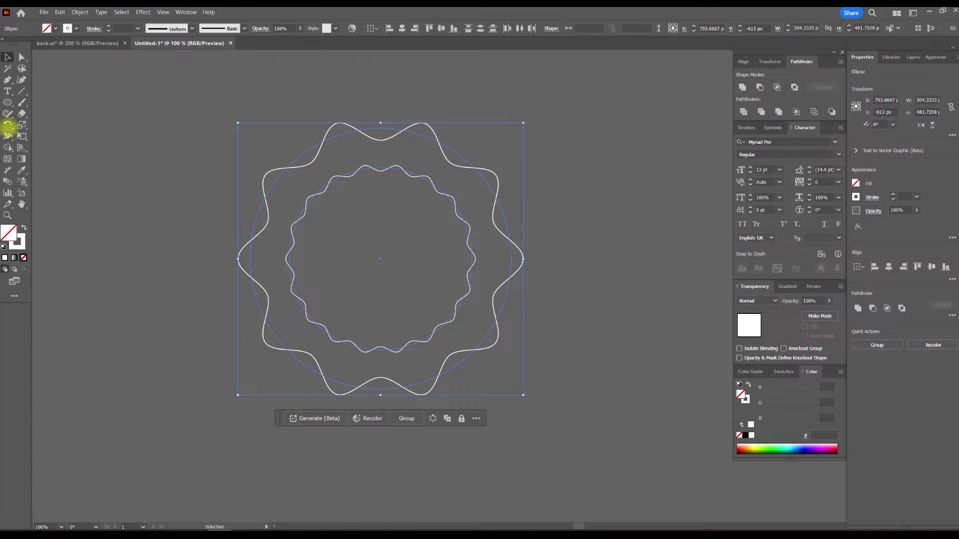
- Set blend spacing to 10 specified steps and make the blend between the two rings
double_click(6, 180)
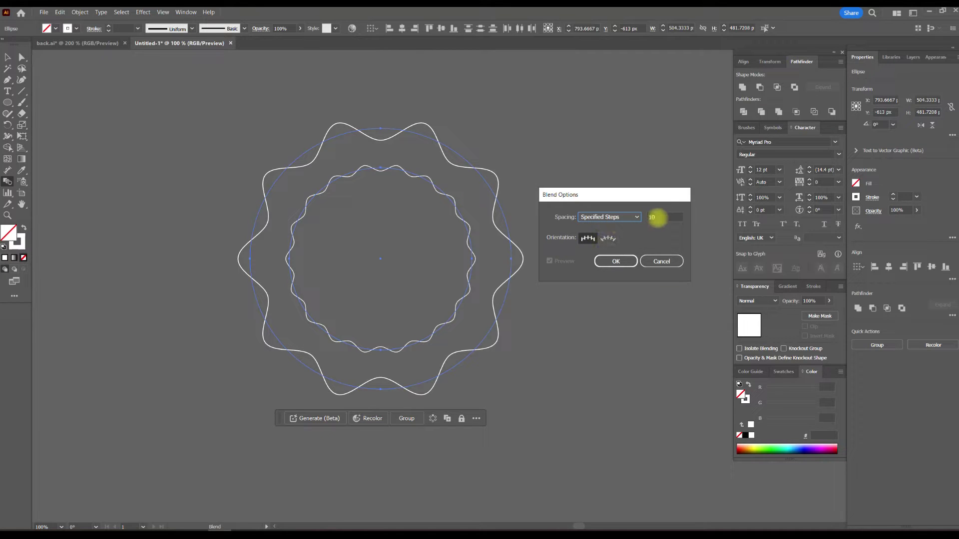
left_click(663, 218)
left_click(615, 261)
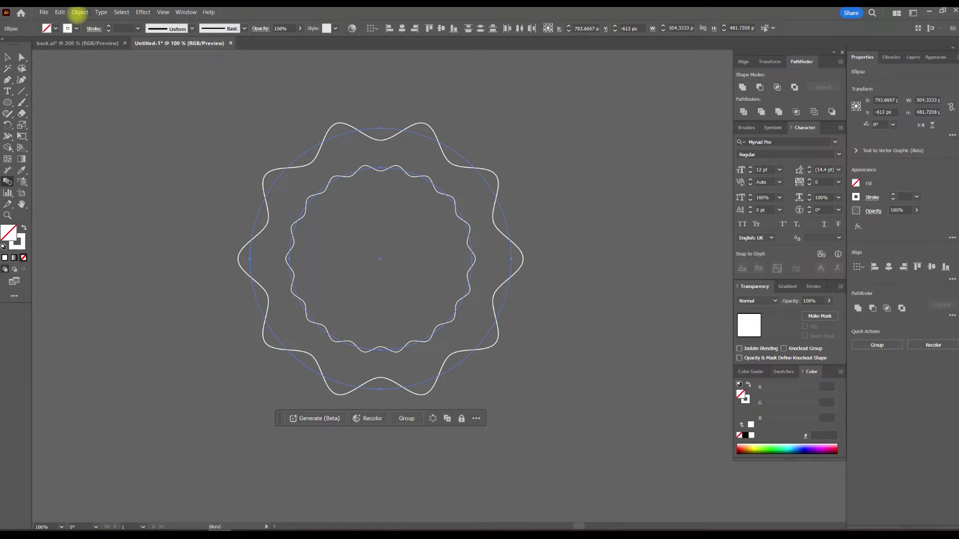
left_click(78, 13)
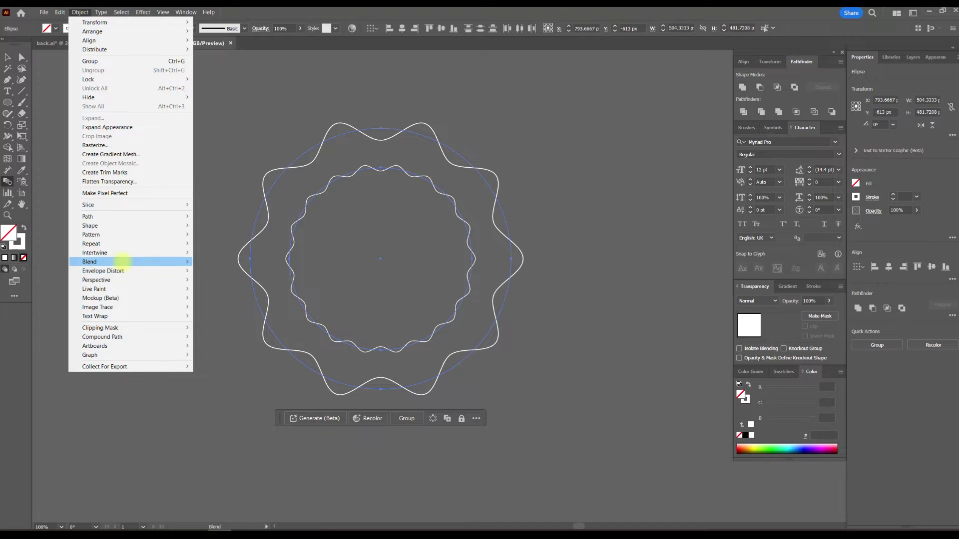
mouse_move(90, 261)
left_click(227, 261)
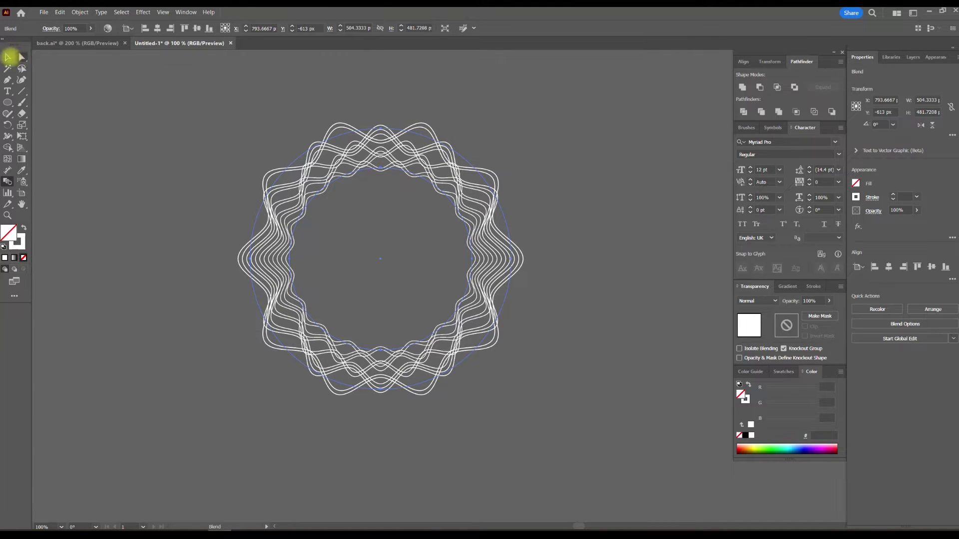
left_click(9, 57)
- Raise the blend ring's Zig Zag size to about 14 px and enlarge its ellipse from a corner
left_click(161, 75)
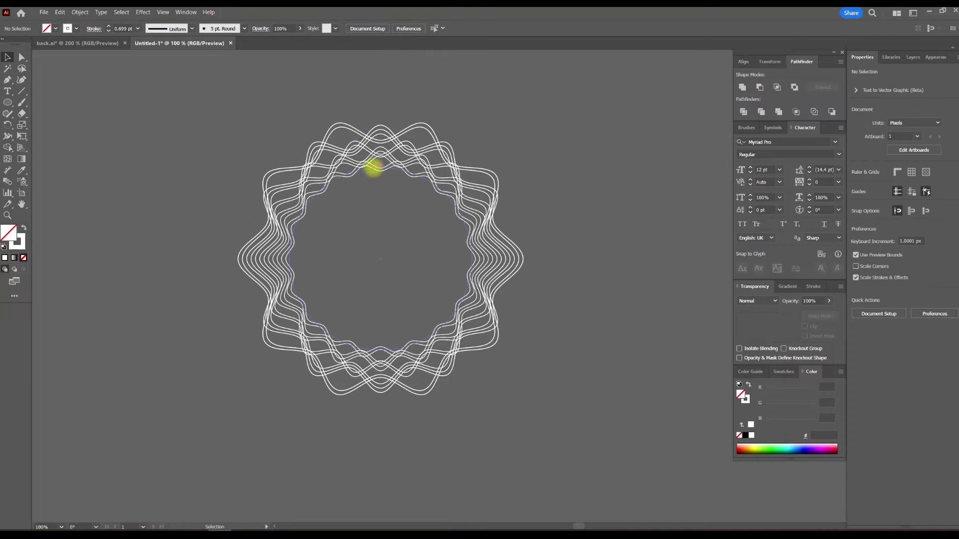
double_click(374, 164)
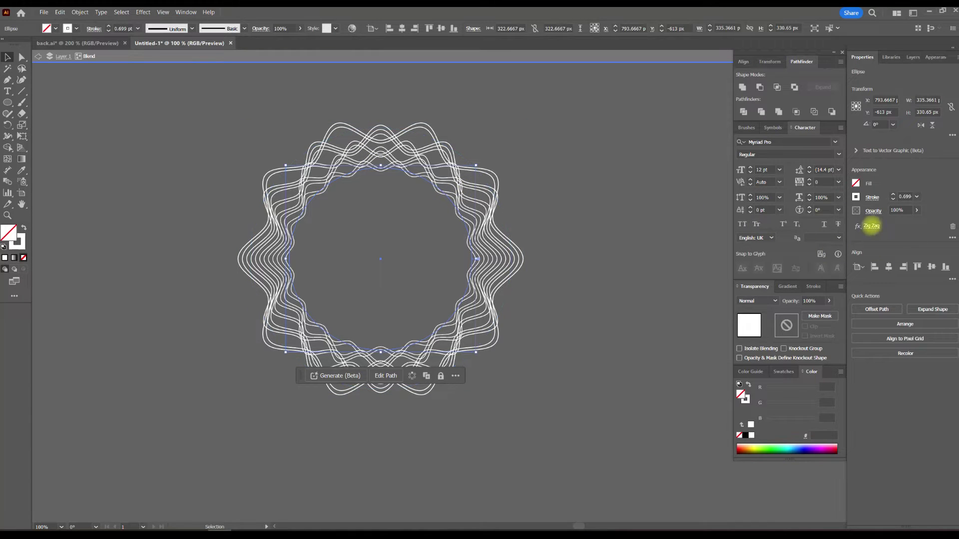
left_click(872, 226)
left_click(822, 286)
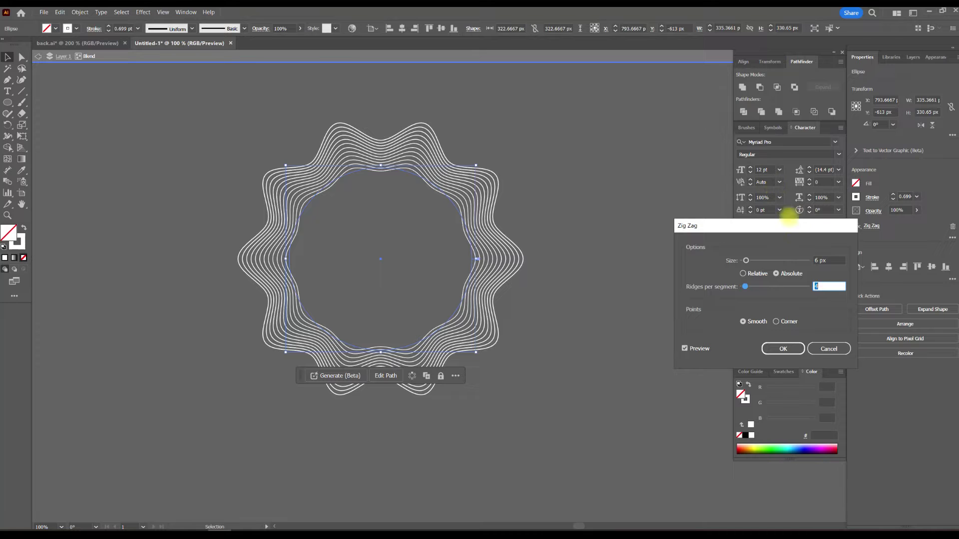
left_click(824, 260)
key("Up")
key("Up")
key("Up")
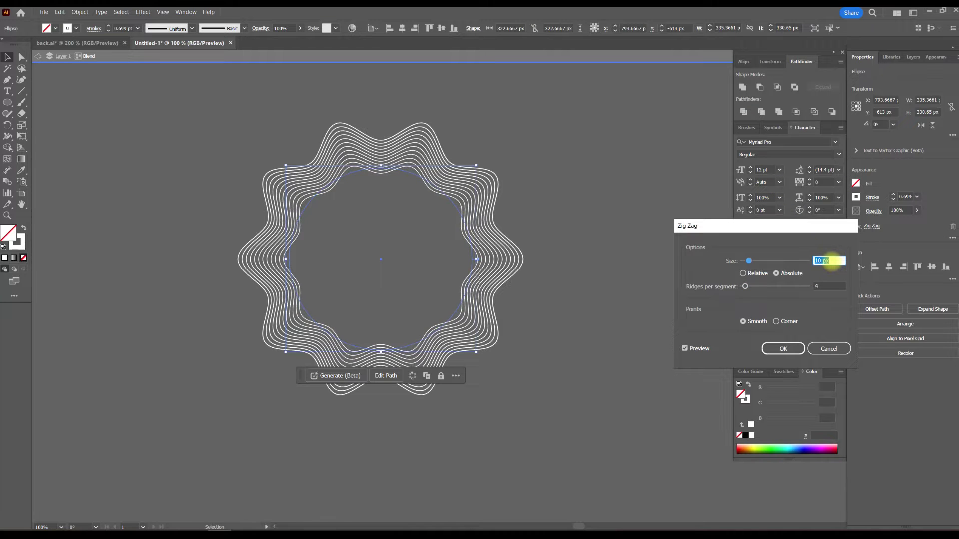
key("Up")
key("Up")
key("Up")
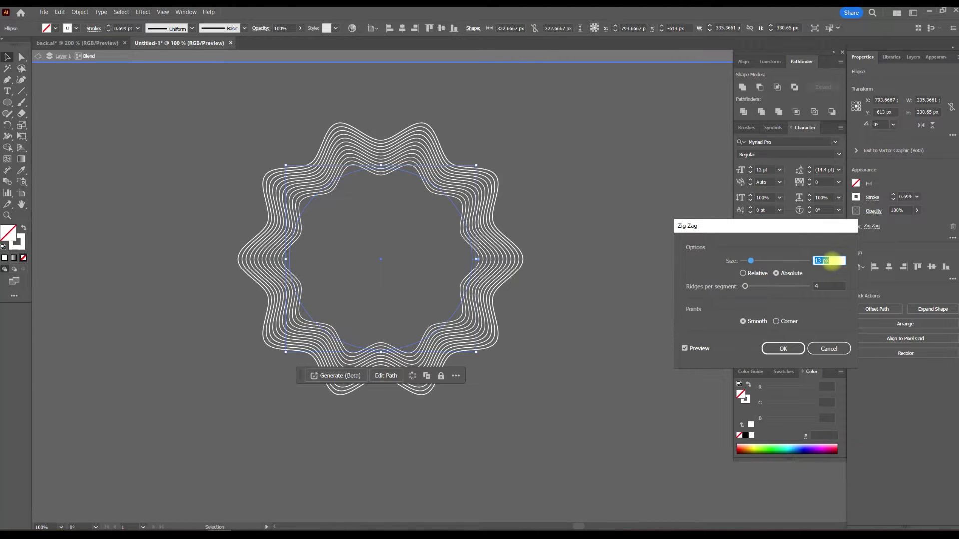
key("Up")
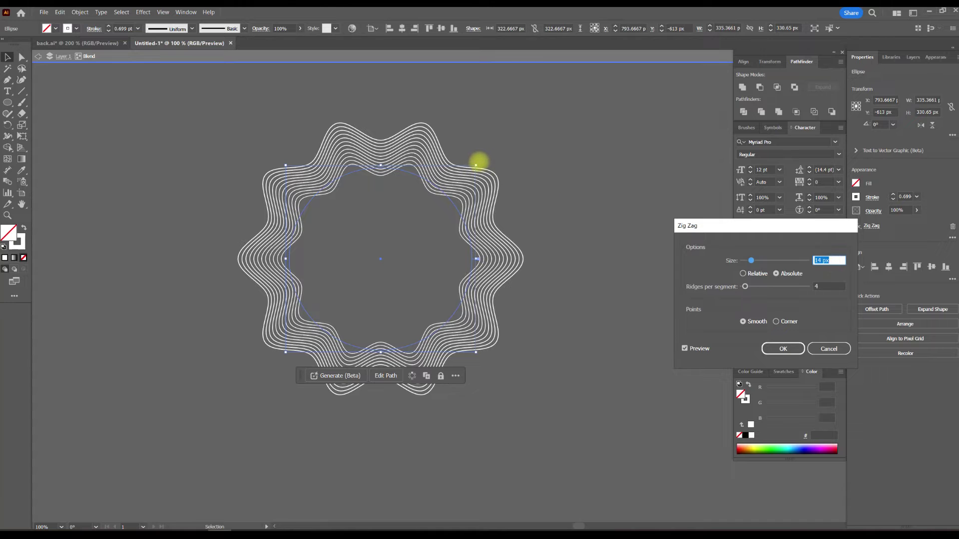
left_click(783, 349)
mouse_move(477, 163)
left_mouse_down()
mouse_move(494, 154)
mouse_move(490, 183)
mouse_move(561, 158)
mouse_move(519, 185)
left_mouse_up()
- Paste a copy of the wave-ring blend in front and rotate it
left_click(569, 158)
left_click(450, 223)
right_click(393, 202)
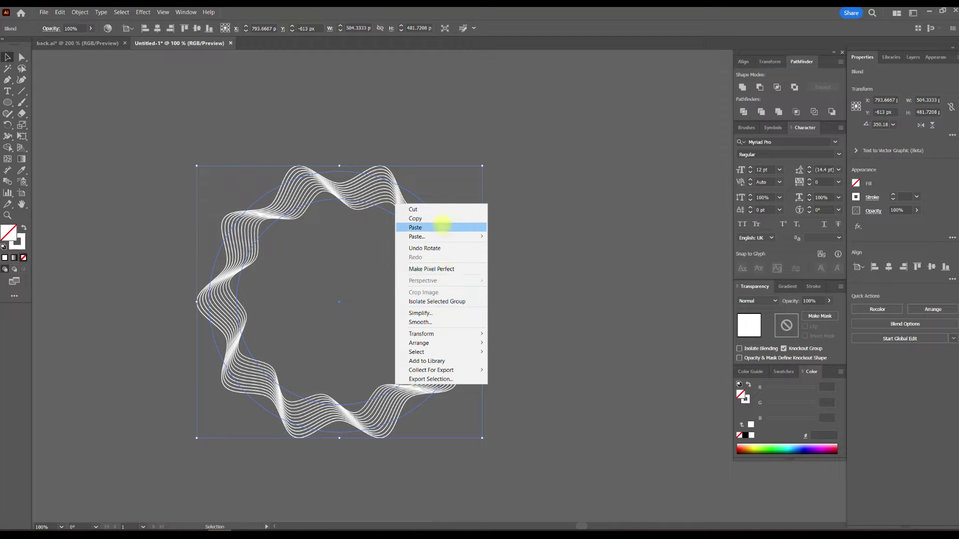
left_click(441, 218)
right_click(414, 219)
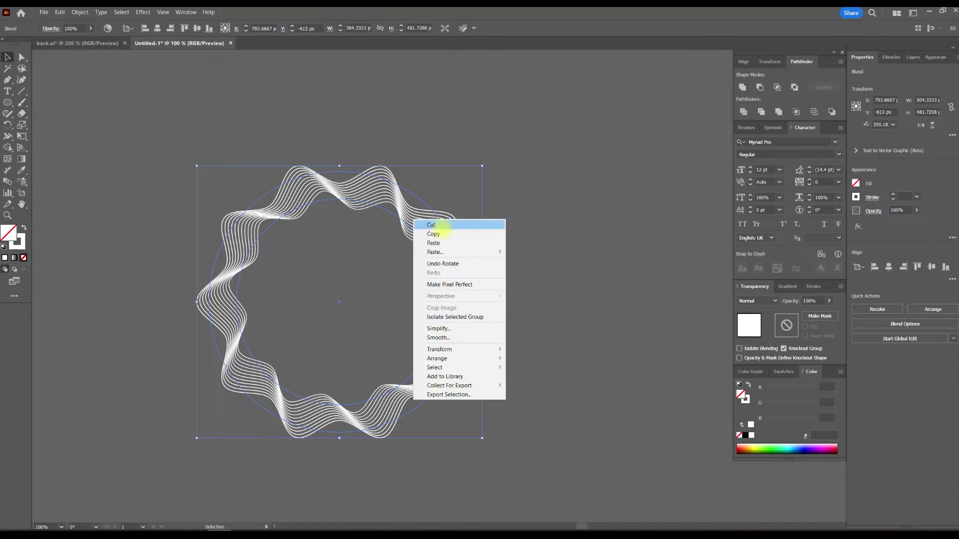
left_click(528, 252)
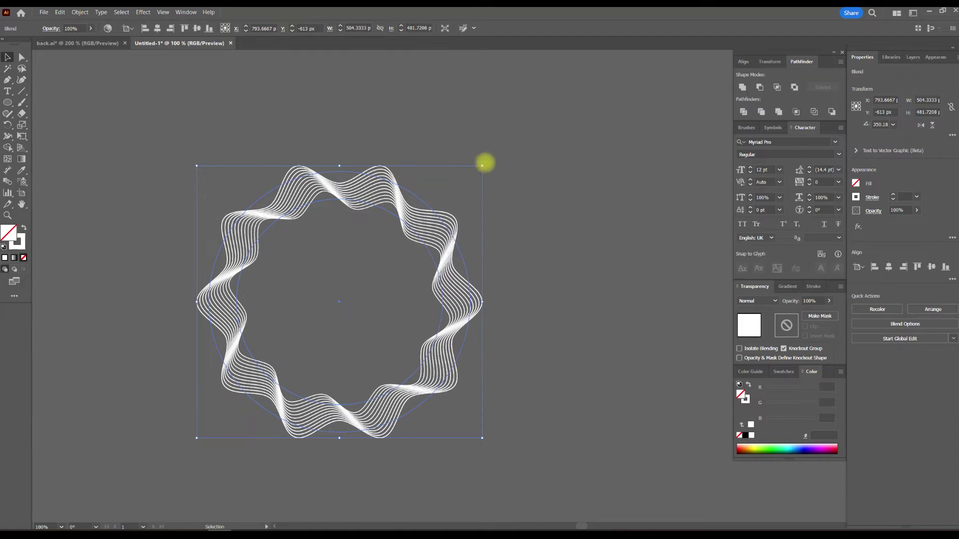
mouse_move(484, 163)
left_mouse_down()
mouse_move(435, 128)
mouse_move(480, 158)
mouse_move(457, 182)
left_mouse_up()
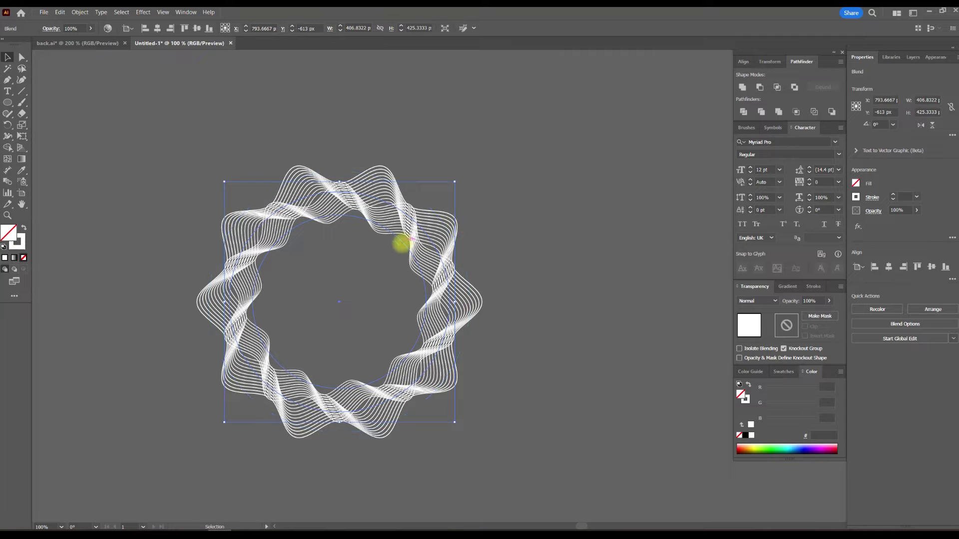
- Shrink and rotate the copy's ellipse spine to reshape the ring
double_click(403, 242)
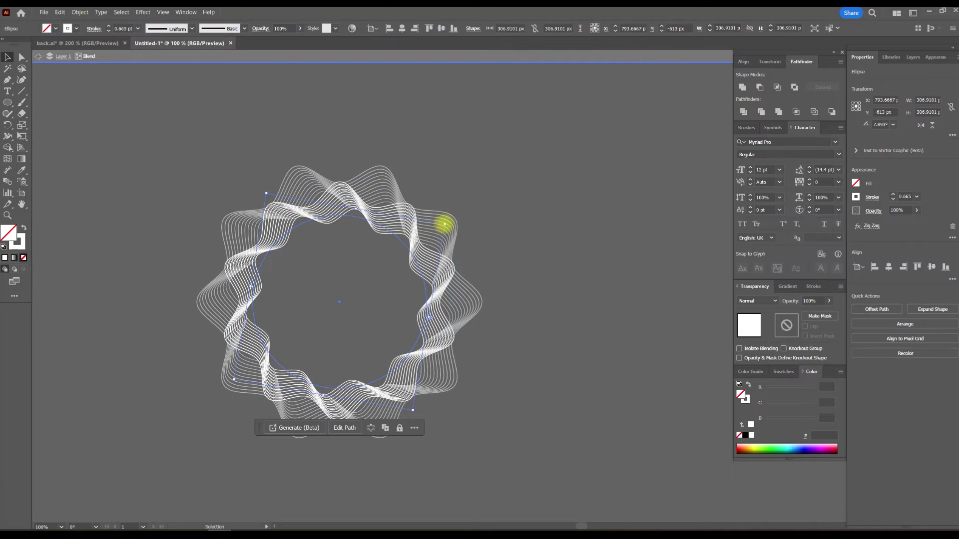
left_click_drag(445, 224, 431, 243)
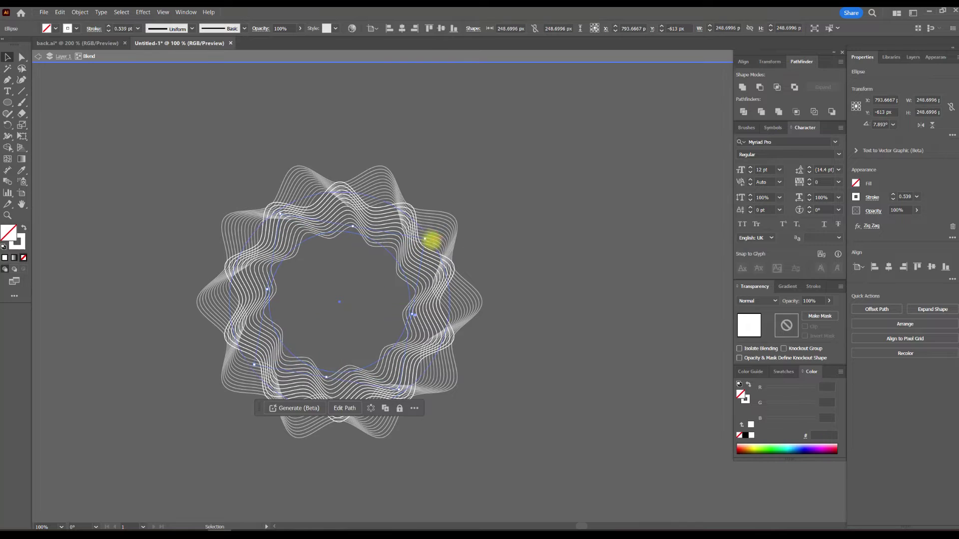
scroll(425, 239, "up", 1, "alt")
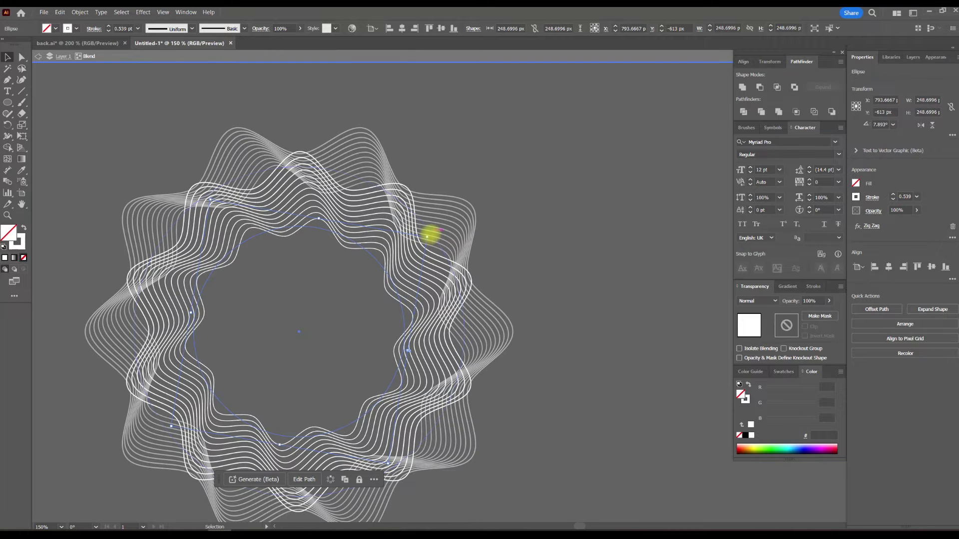
left_click_drag(427, 236, 396, 185)
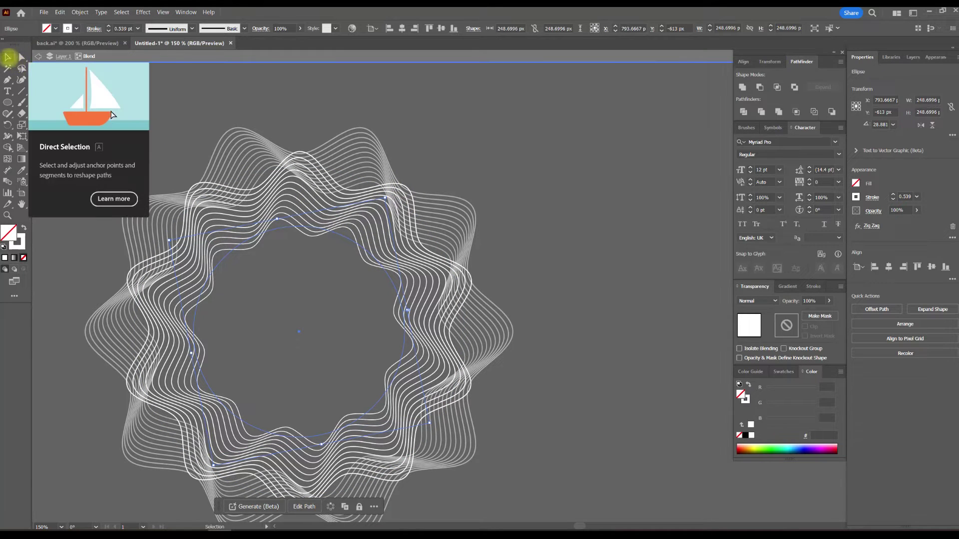
- Paste another blend copy in front and rotate it around its centre
left_click(439, 118)
left_click(353, 236)
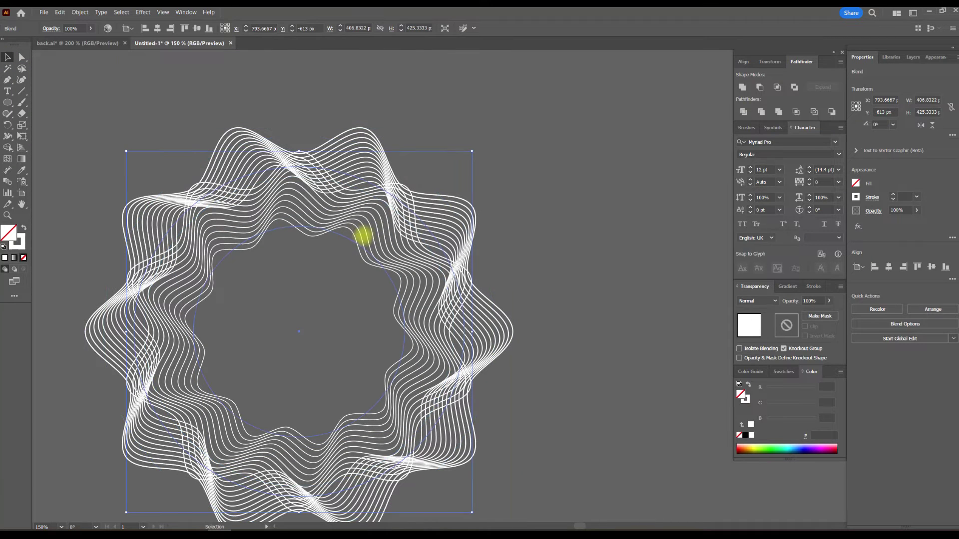
right_click(361, 236)
right_click(351, 224)
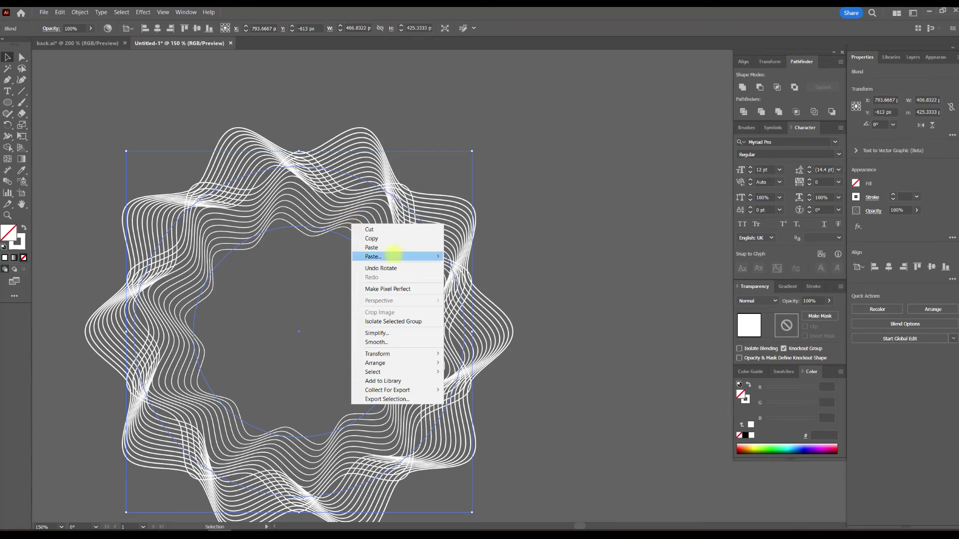
left_click(491, 231)
left_click_drag(471, 150, 395, 145)
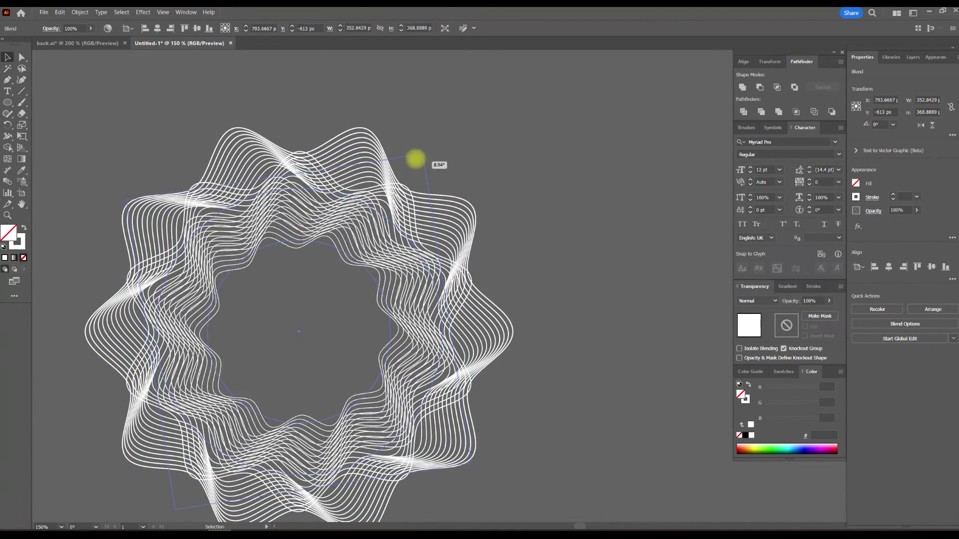
left_click_drag(395, 145, 424, 163)
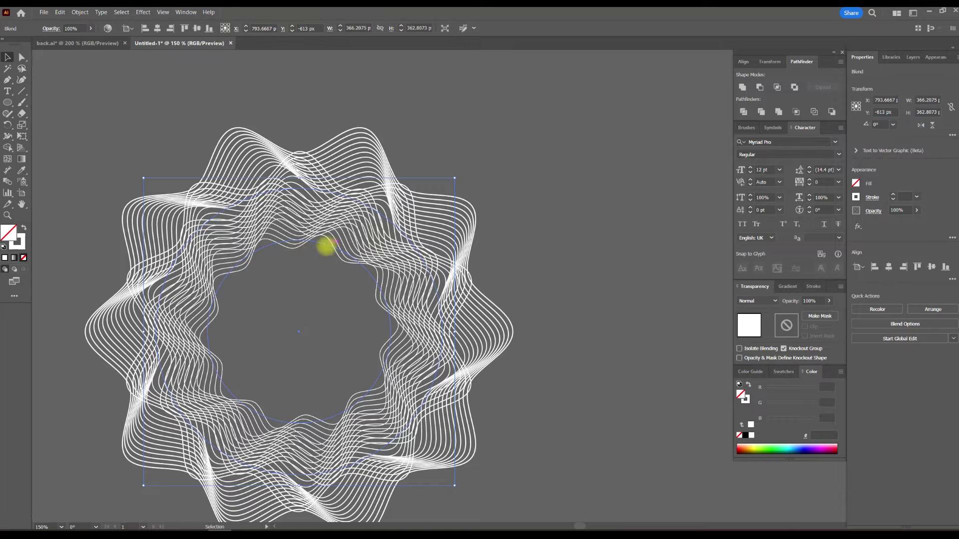
- Enlarge that copy's inner ellipse and rotate the whole blend slightly
double_click(327, 246)
left_click_drag(376, 217, 425, 156)
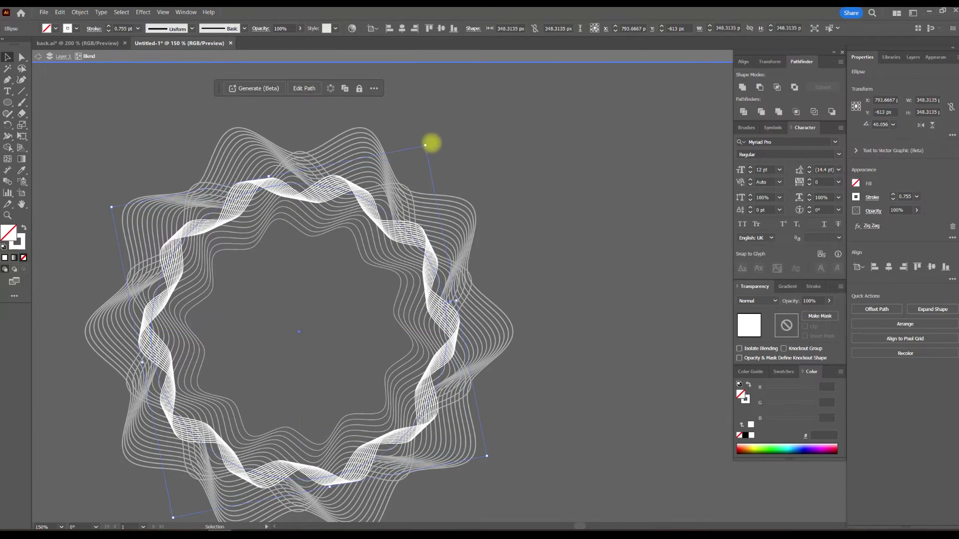
left_click(382, 215)
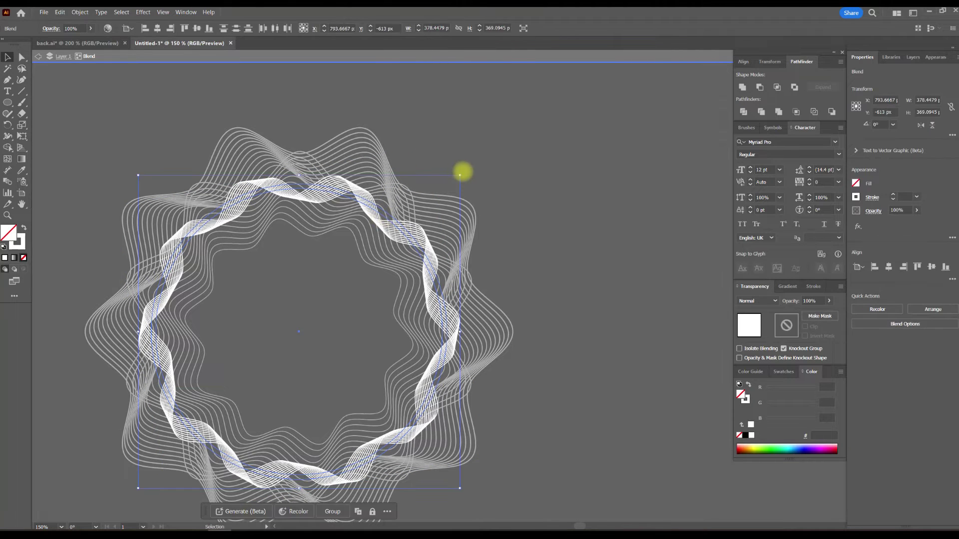
left_click_drag(460, 169, 431, 187)
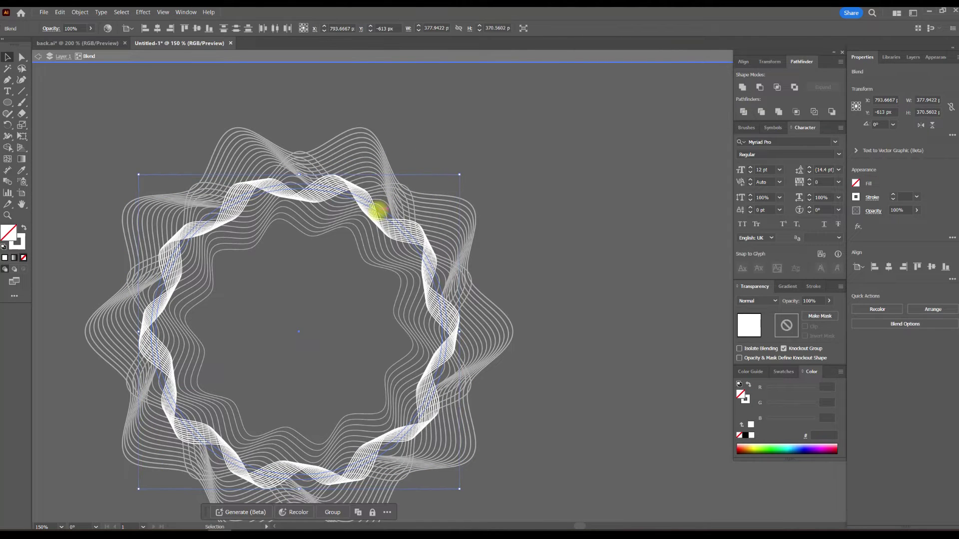
- Rotate the blend slightly, isolate it, and direct-select an anchor on its ellipse
left_click_drag(460, 167, 381, 213)
scroll(382, 213, "up", 2)
scroll(381, 218, "up", 3)
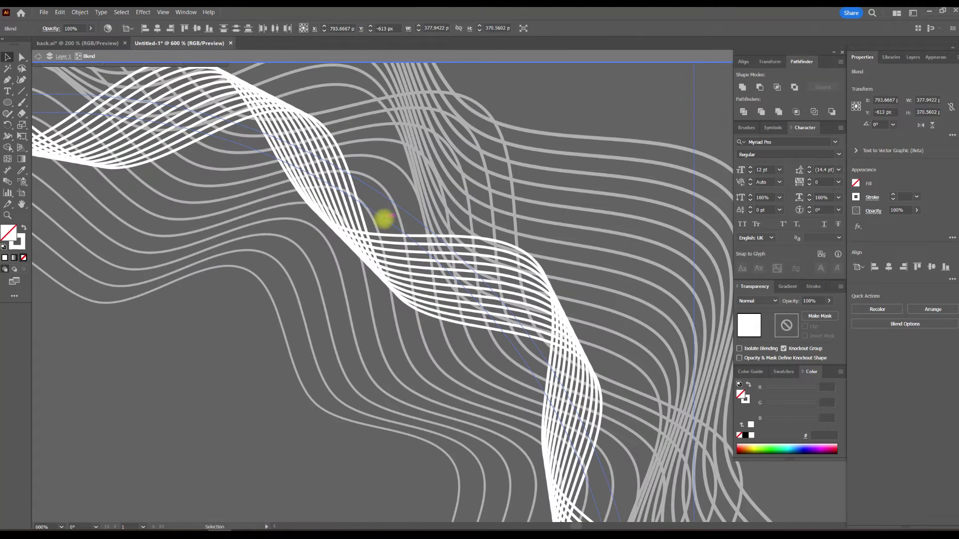
double_click(383, 219)
left_click(863, 56)
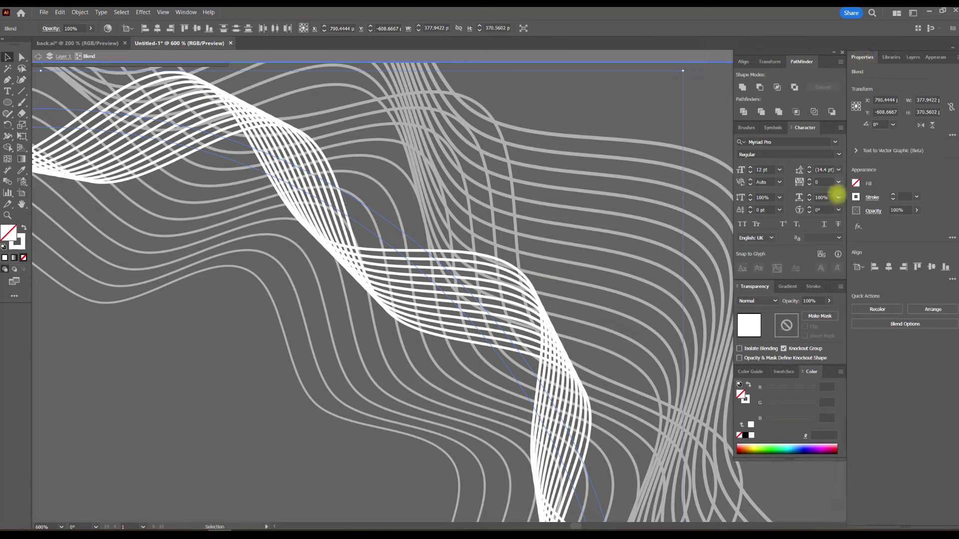
left_click(103, 96)
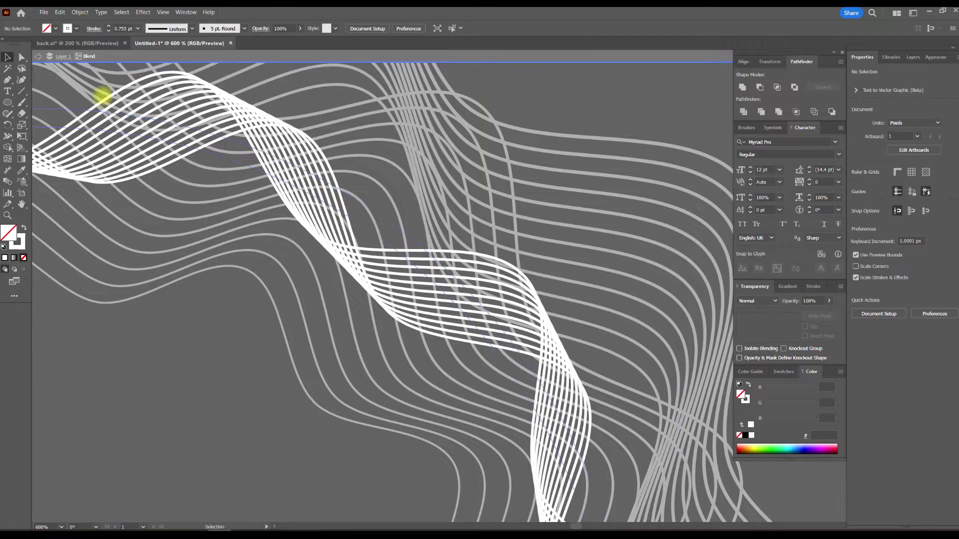
left_click(21, 57)
left_click(391, 238)
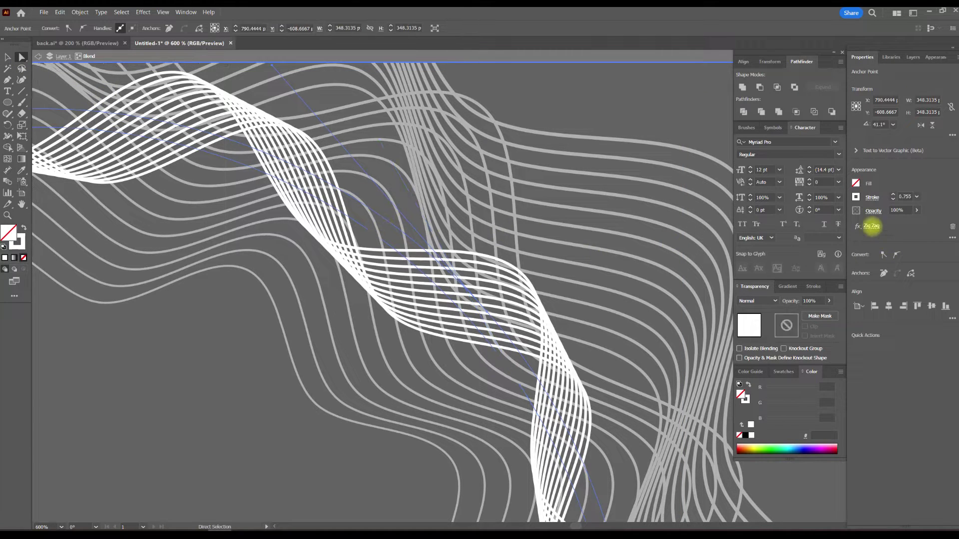
- Lower the ellipse's Zig Zag size to 5 px with a changed ridge count
left_click(872, 225)
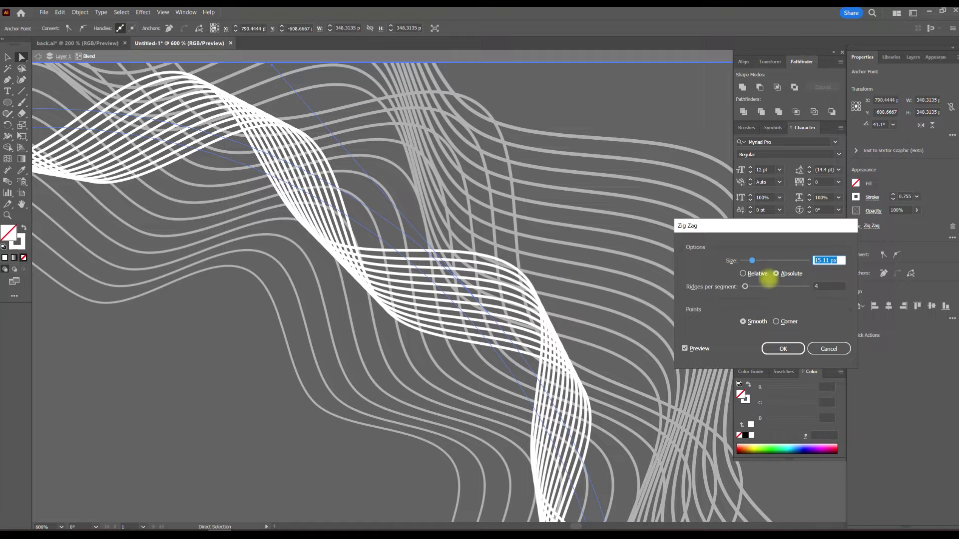
scroll(837, 260, "down", 3)
scroll(837, 259, "down", 3)
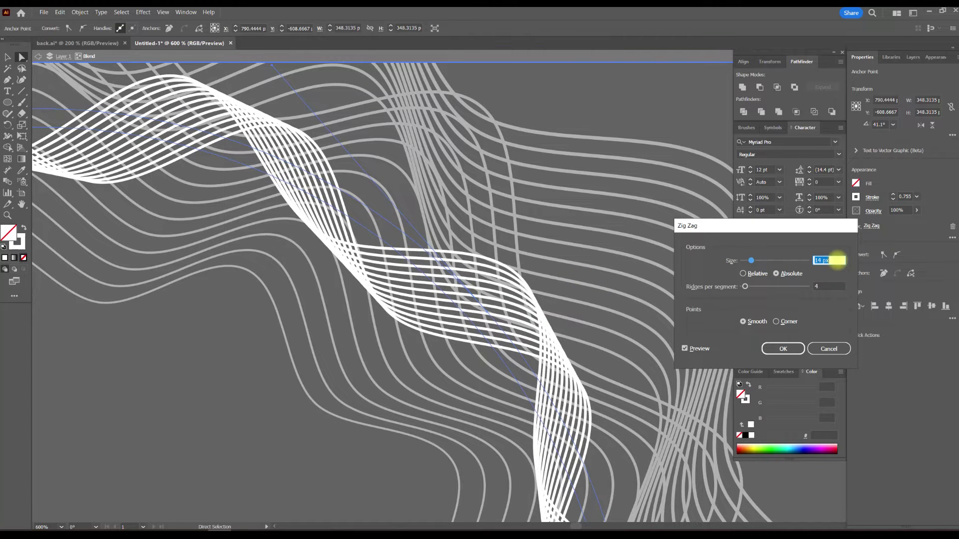
scroll(837, 260, "down", 3)
scroll(837, 261, "down", 3)
scroll(837, 259, "down", 1)
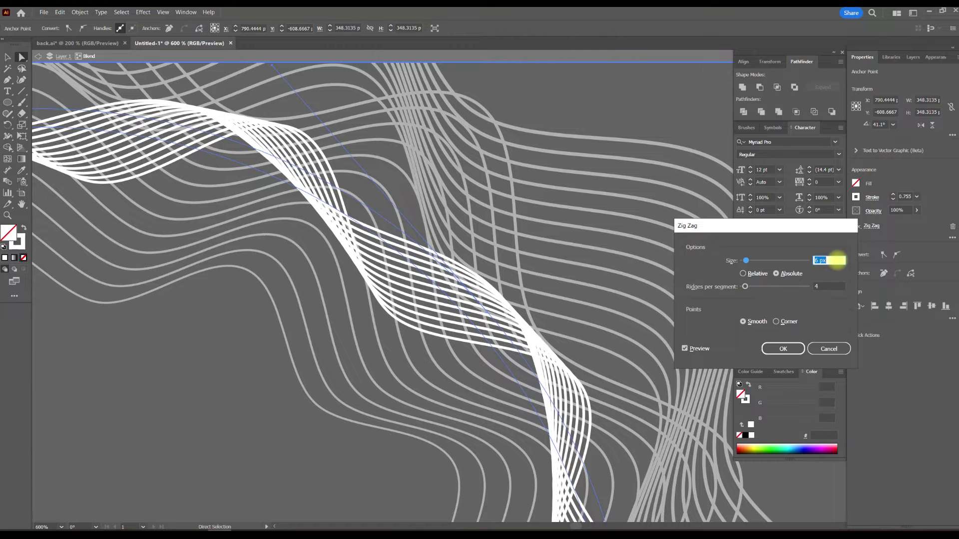
scroll(837, 260, "down", 1)
left_click(824, 288)
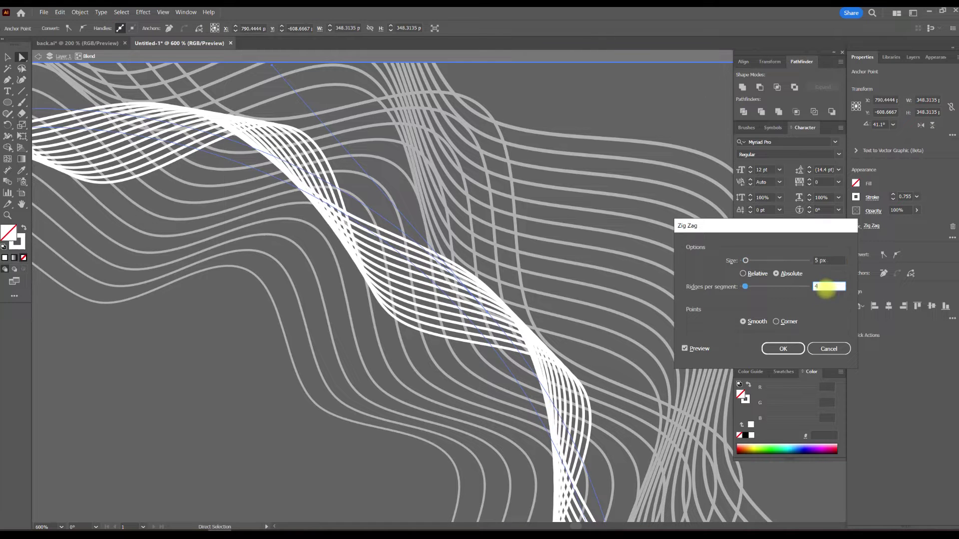
scroll(825, 289, "down", 1)
scroll(826, 288, "down", 1)
scroll(825, 289, "down", 1)
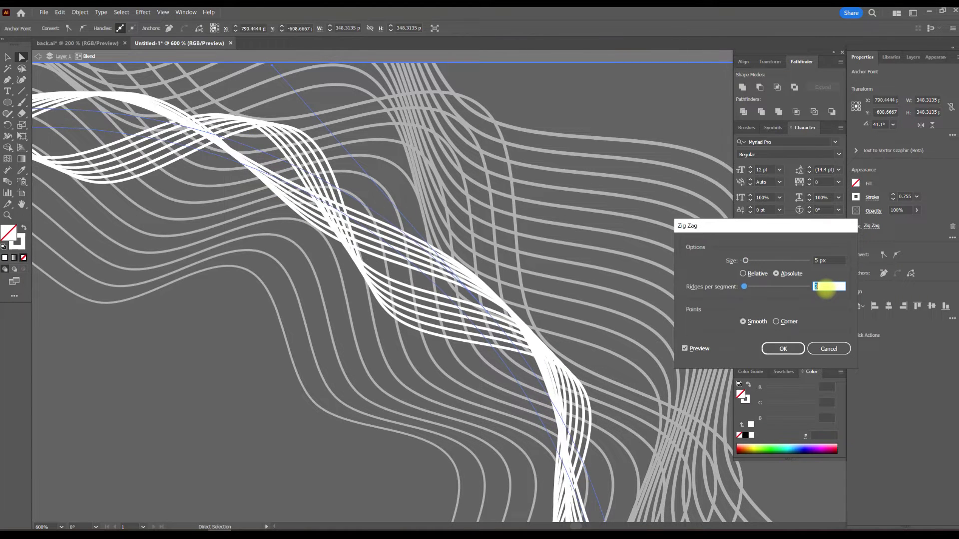
scroll(824, 288, "up", 1)
left_click(783, 348)
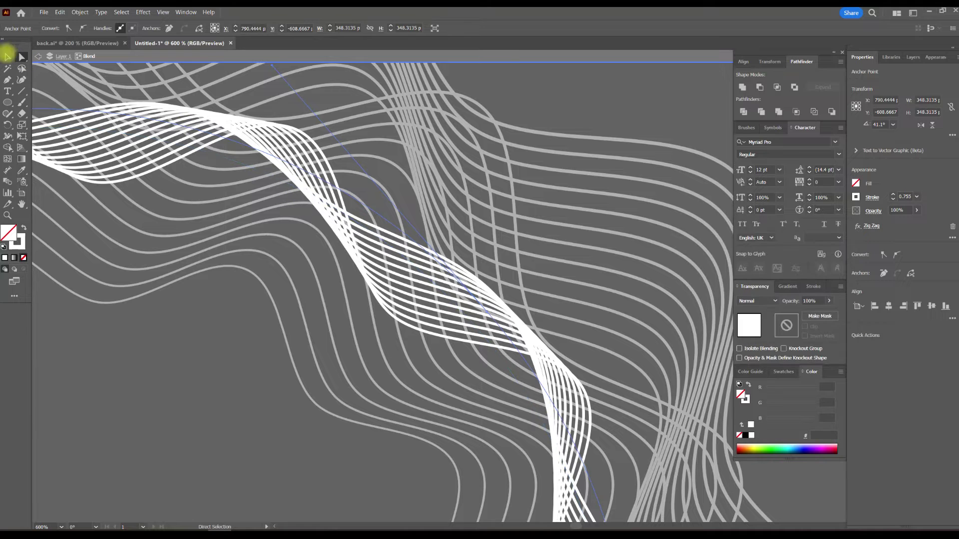
left_click(6, 57)
left_click(147, 337)
key("ctrl+1")
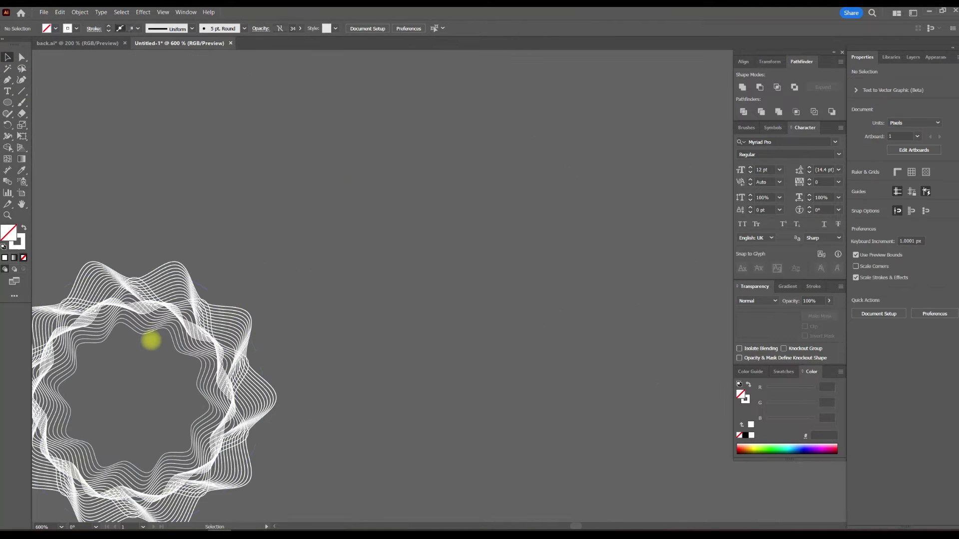
left_click_drag(300, 272, 413, 178)
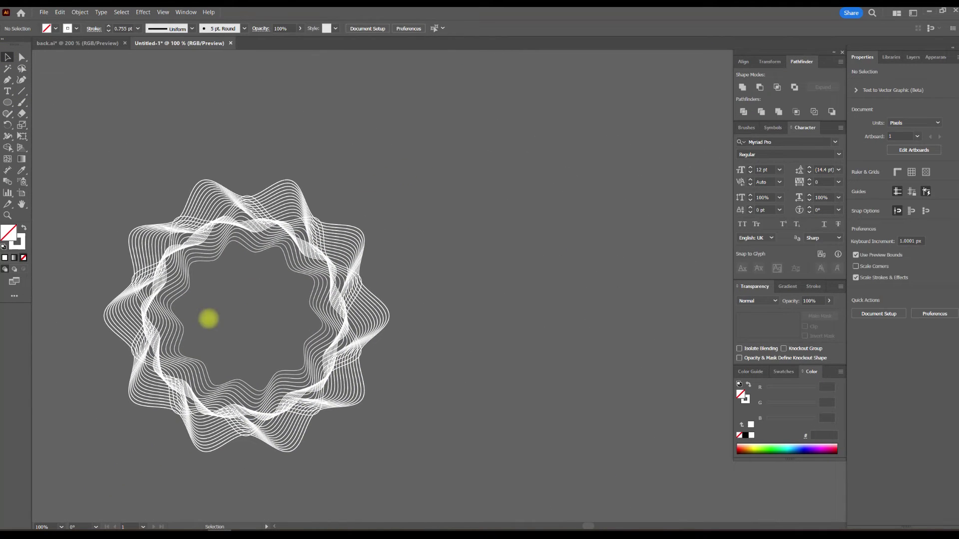
key("ctrl+a")
scroll(262, 214, "down", 1)
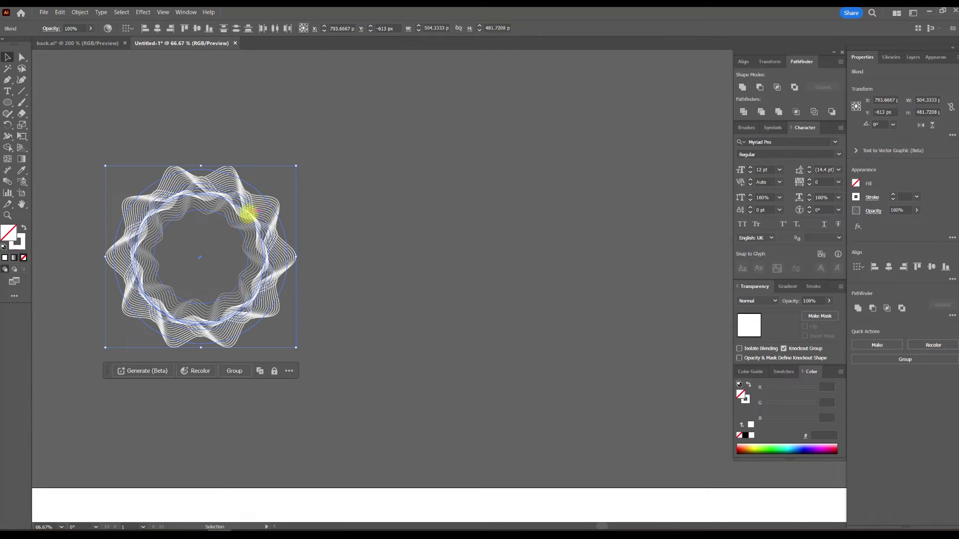
left_click_drag(248, 215, 624, 215, "alt")
key("ctrl+1")
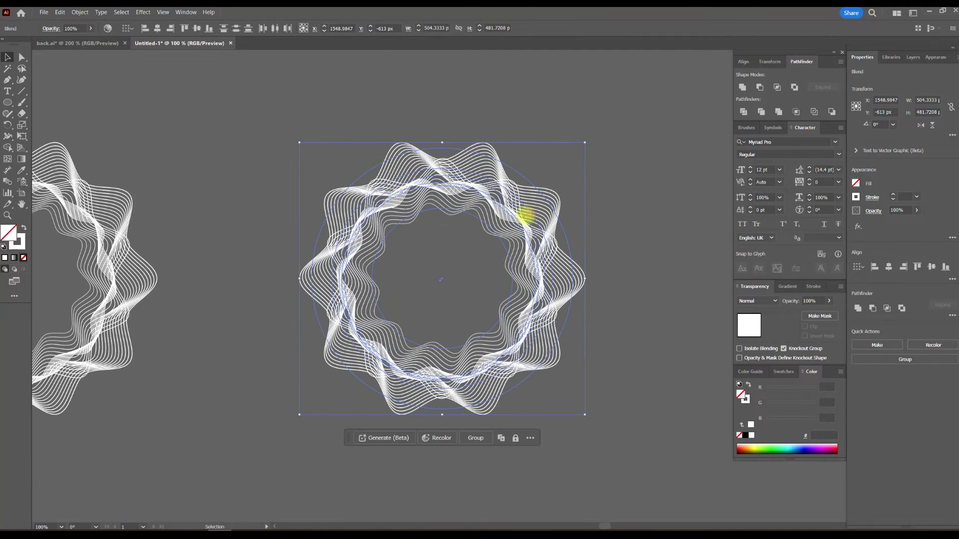
left_click(80, 12)
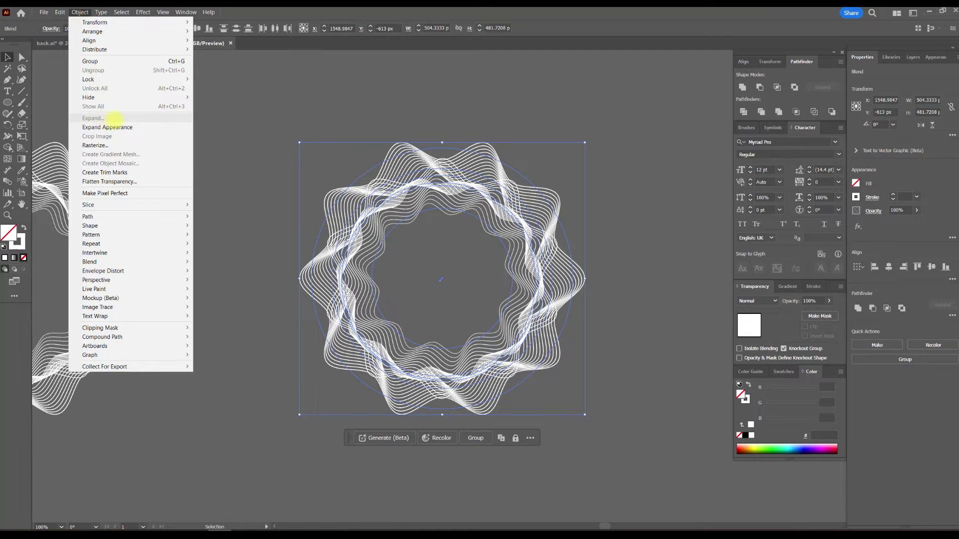
left_click(123, 128)
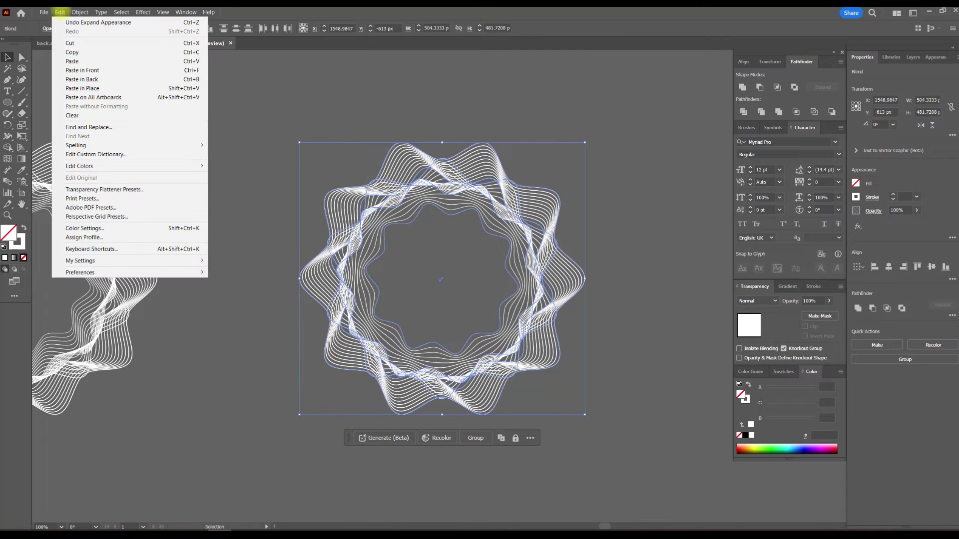
left_click(60, 12)
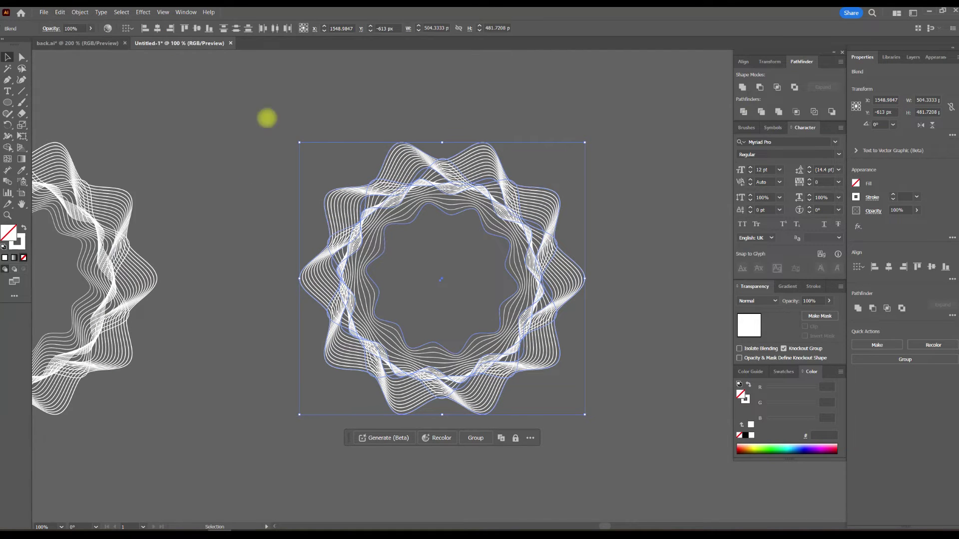
scroll(382, 165, "up", 2)
scroll(388, 248, "up", 2)
scroll(388, 247, "up", 2)
scroll(387, 248, "down", 4)
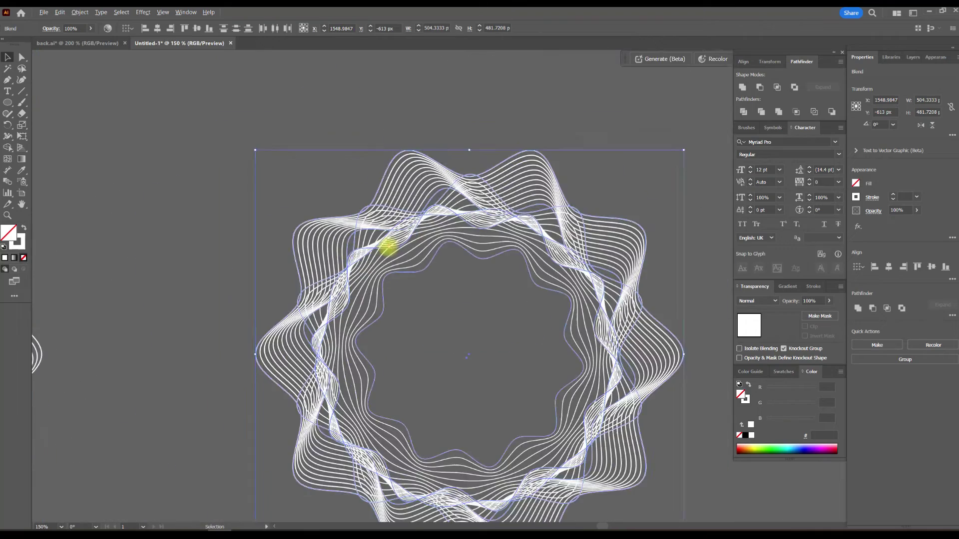
mouse_move(217, 191)
left_mouse_down()
mouse_move(525, 113)
mouse_move(216, 169)
left_mouse_up()
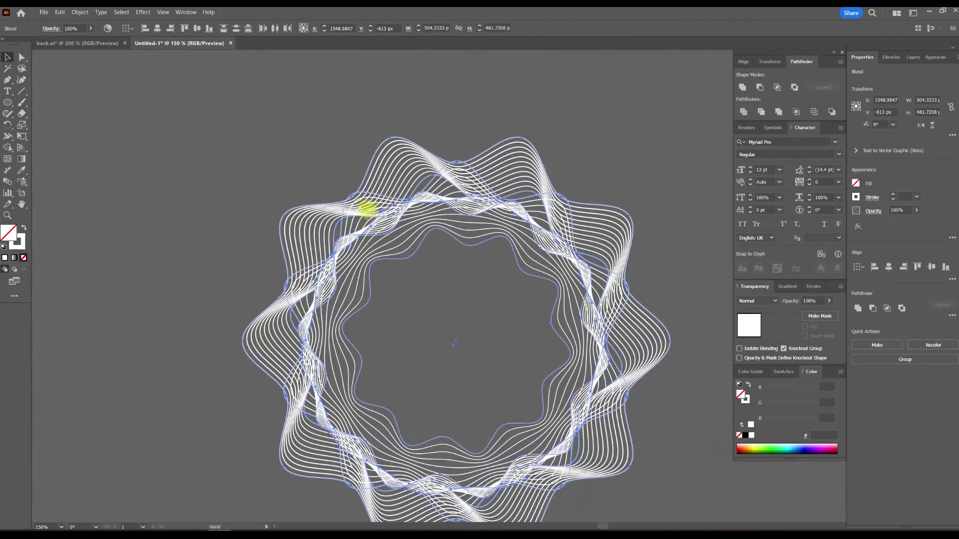
scroll(383, 223, "up", 2)
scroll(387, 226, "down", 1)
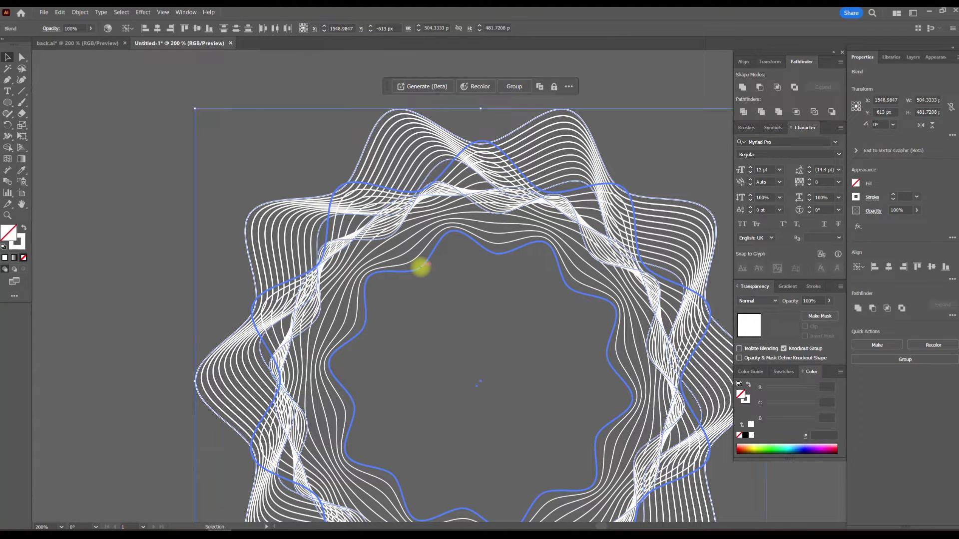
- Increase the ring blend's specified steps for denser lines
key("w")
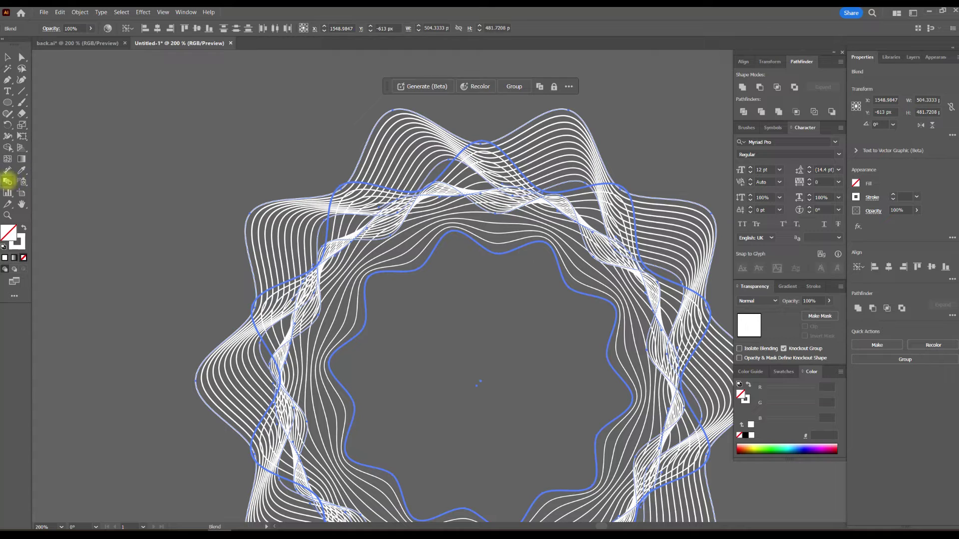
double_click(7, 180)
left_click(664, 217)
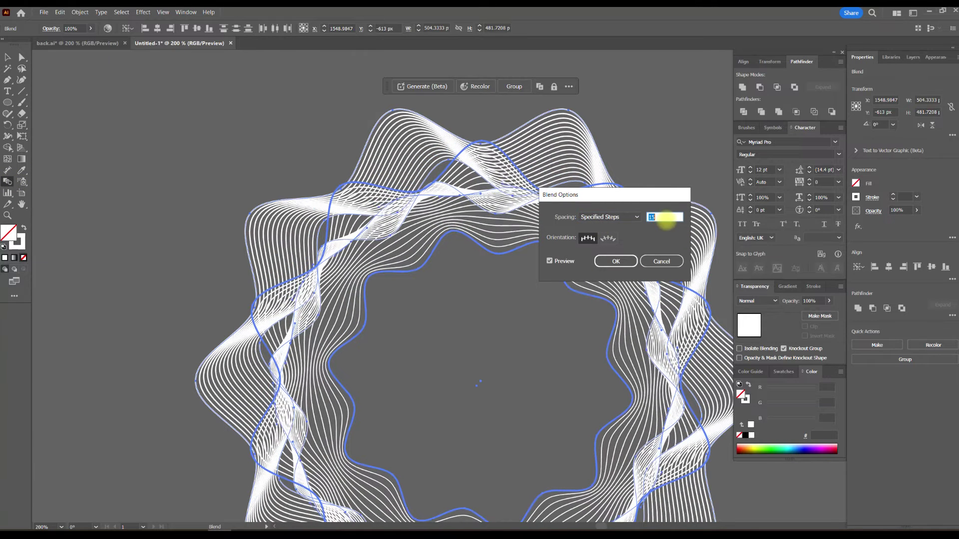
key("Up")
left_click(616, 262)
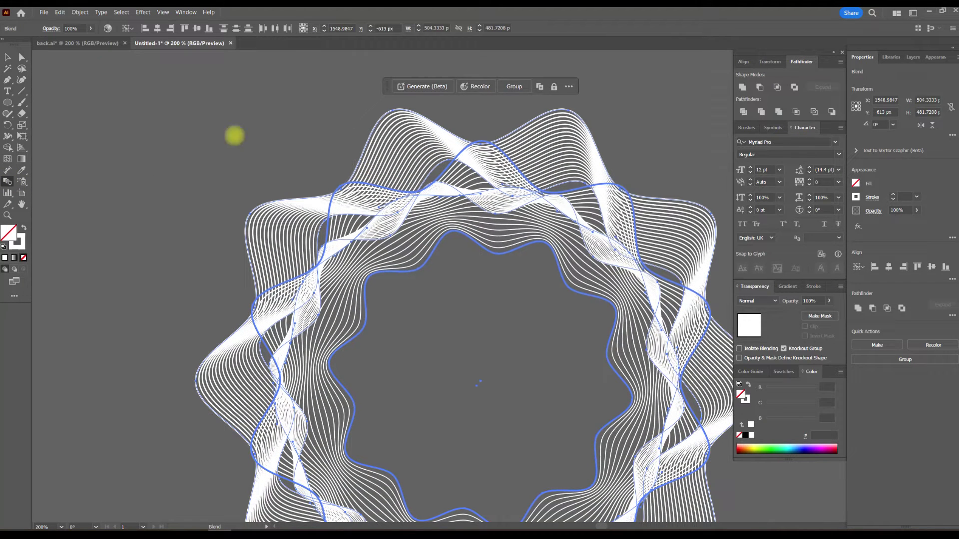
- Expand the ring blend into separate paths and set them to Overlay blending
left_click(173, 108)
left_click(381, 203)
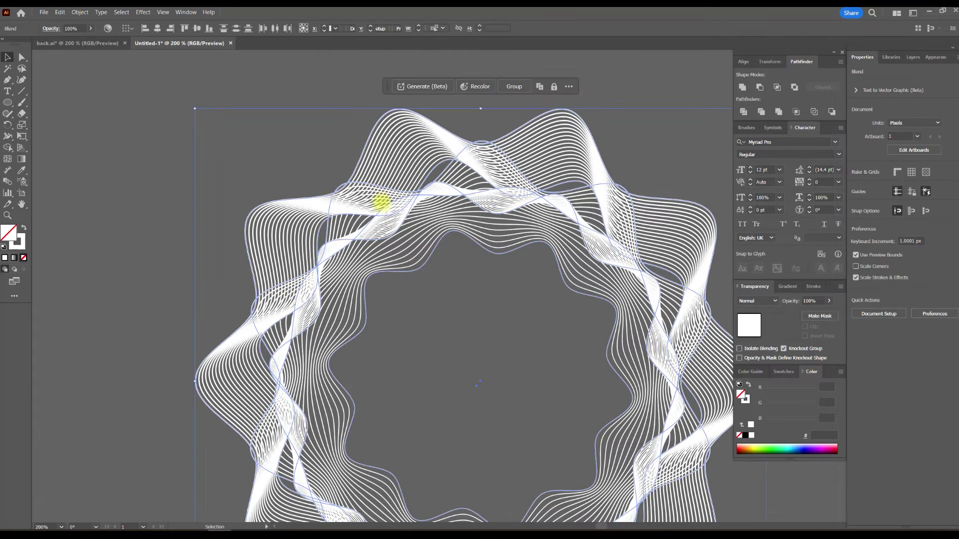
left_click(80, 12)
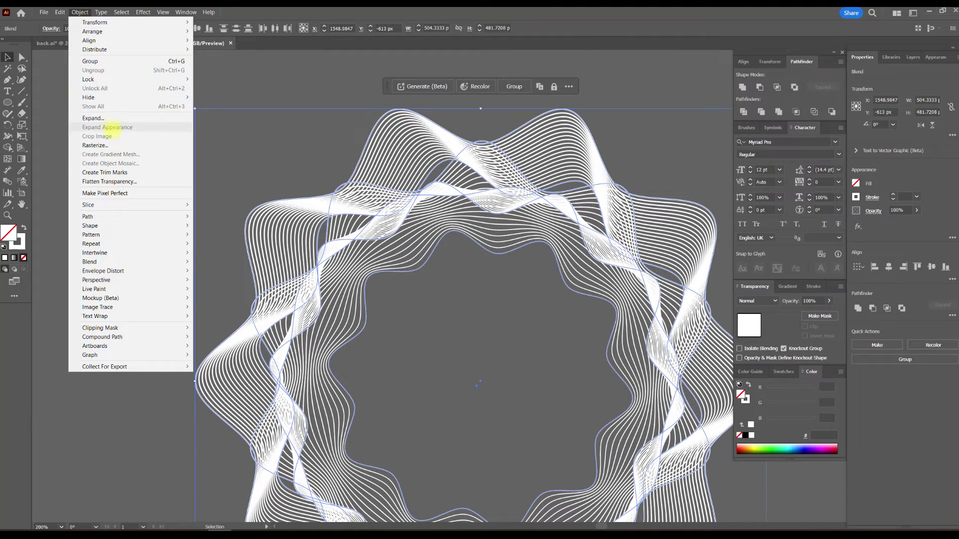
left_click(122, 113)
left_click(458, 325)
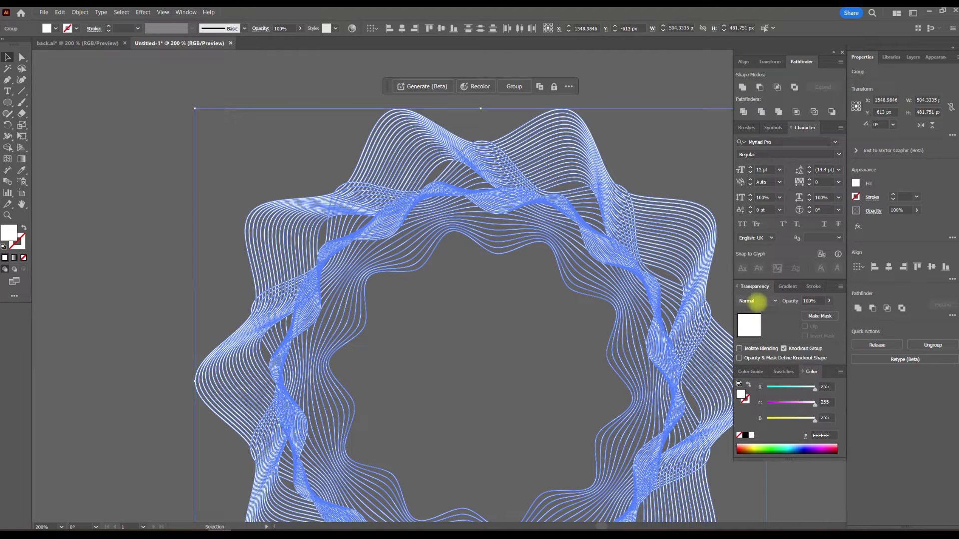
left_click(758, 301)
left_click(760, 384)
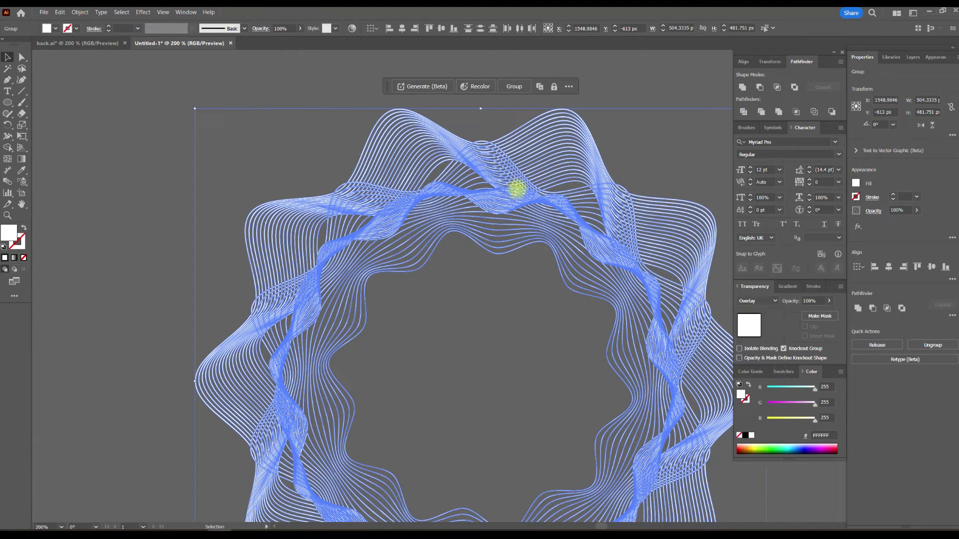
- Group the expanded ring lines and zoom out to fit the artwork
left_click(247, 128)
left_click(395, 218)
right_click(397, 220)
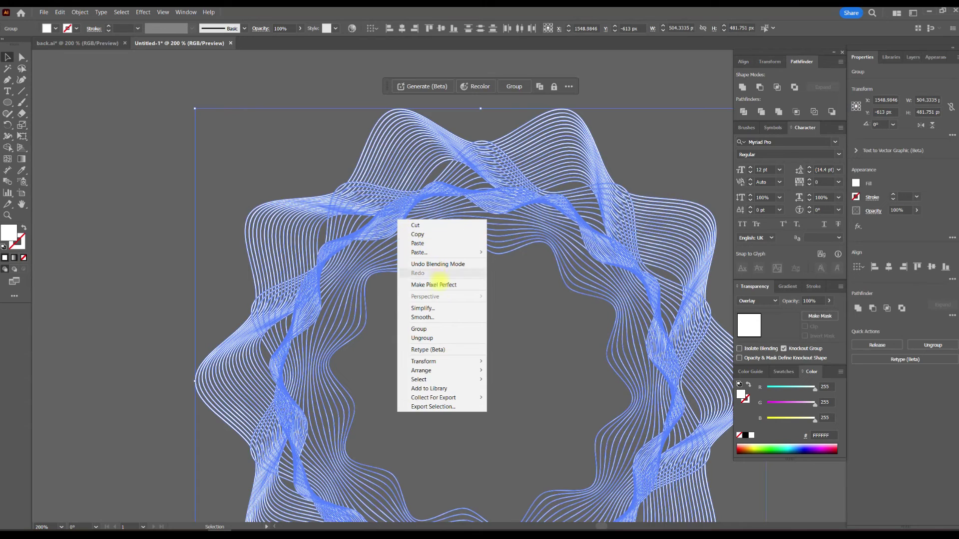
left_click(419, 329)
key("ctrl+minus")
key("ctrl+minus")
key("ctrl+minus")
left_click(306, 157)
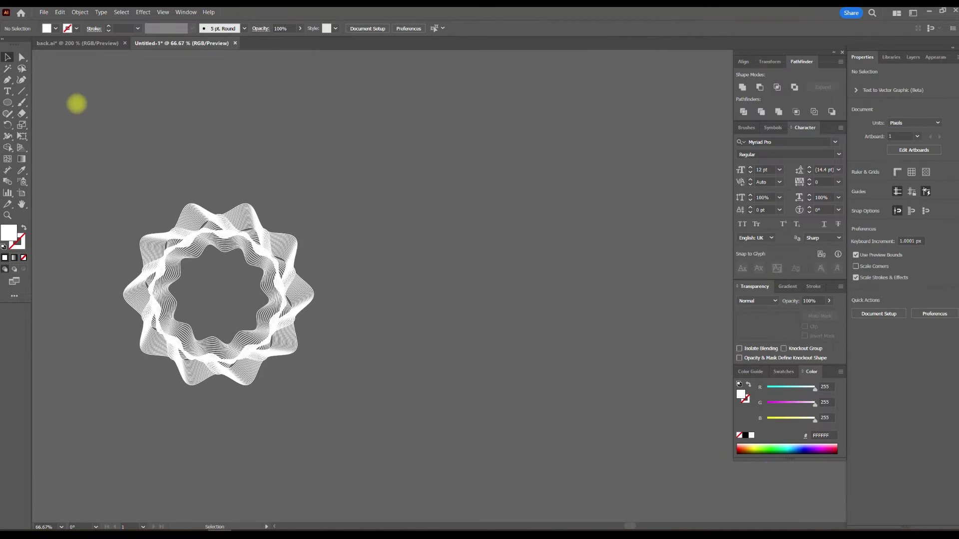
- Draw a wide rectangle above the ring with the Rectangle tool
left_click(7, 102)
left_click(53, 98)
left_click_drag(187, 112, 523, 234)
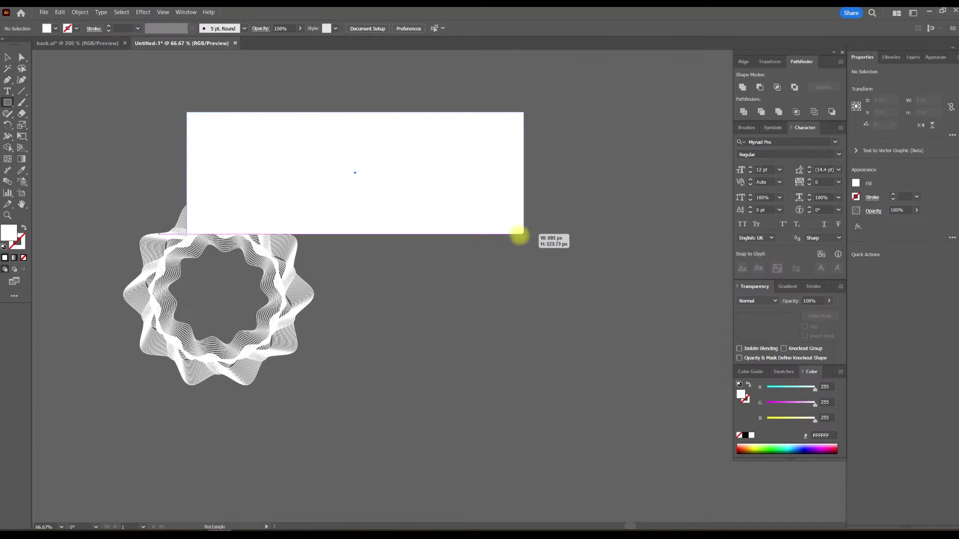
left_click(7, 58)
- Fill the rectangle with a linear gradient from RGB 53,68,136 blue to near-black navy
left_click(787, 287)
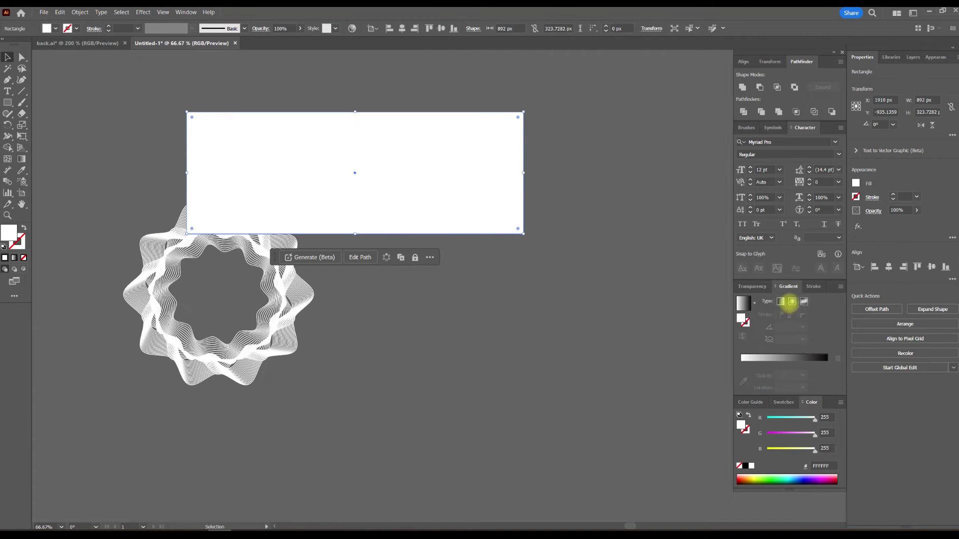
left_click(826, 374)
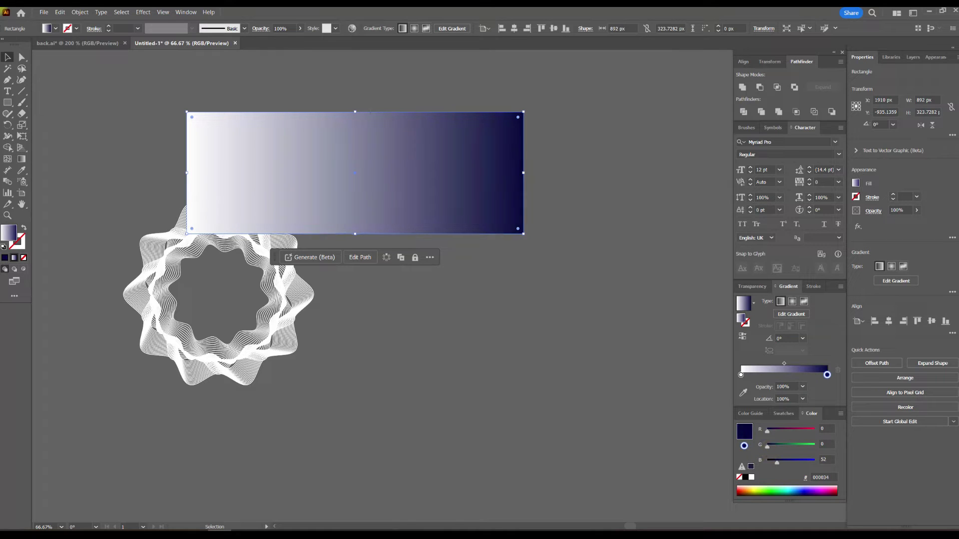
left_click_drag(767, 447, 766, 446)
left_click(741, 374)
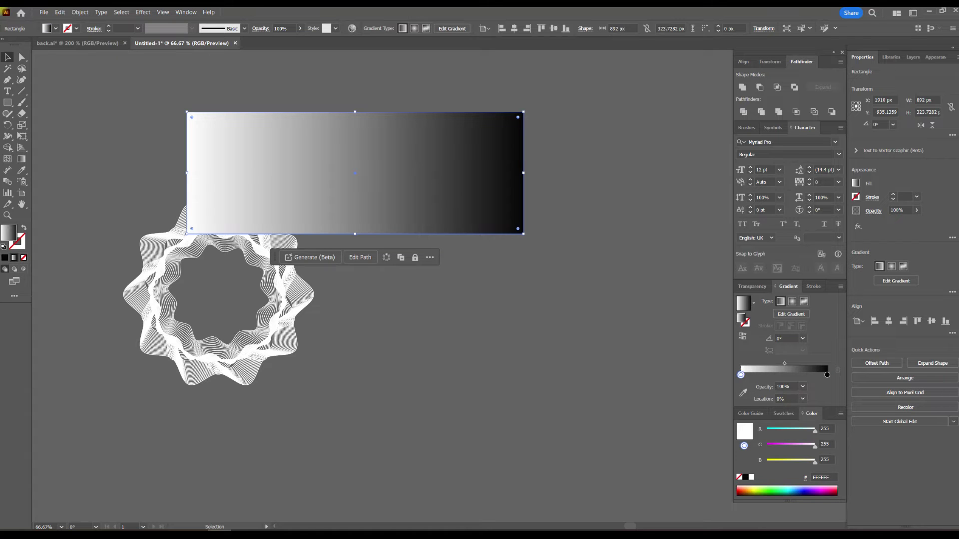
left_click_drag(785, 490, 811, 489)
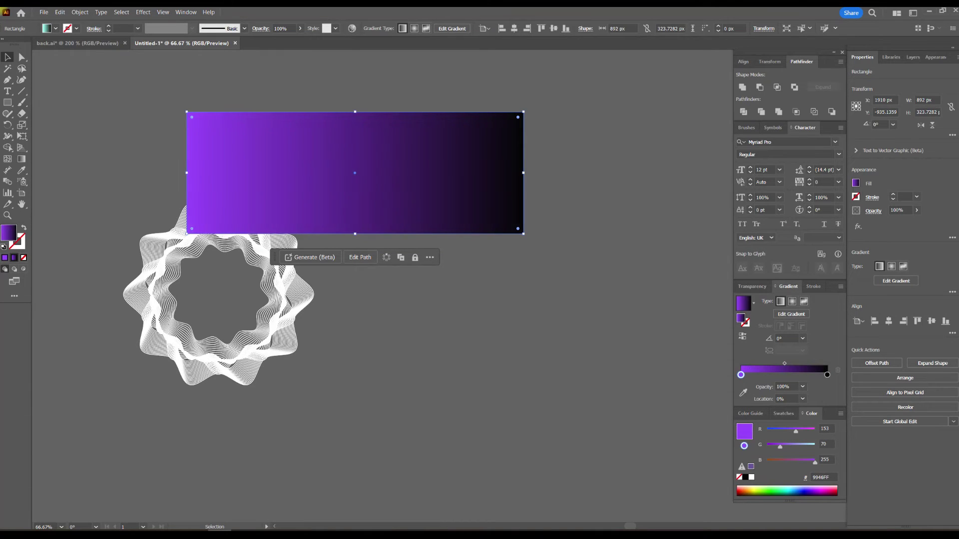
type("53")
key("Return")
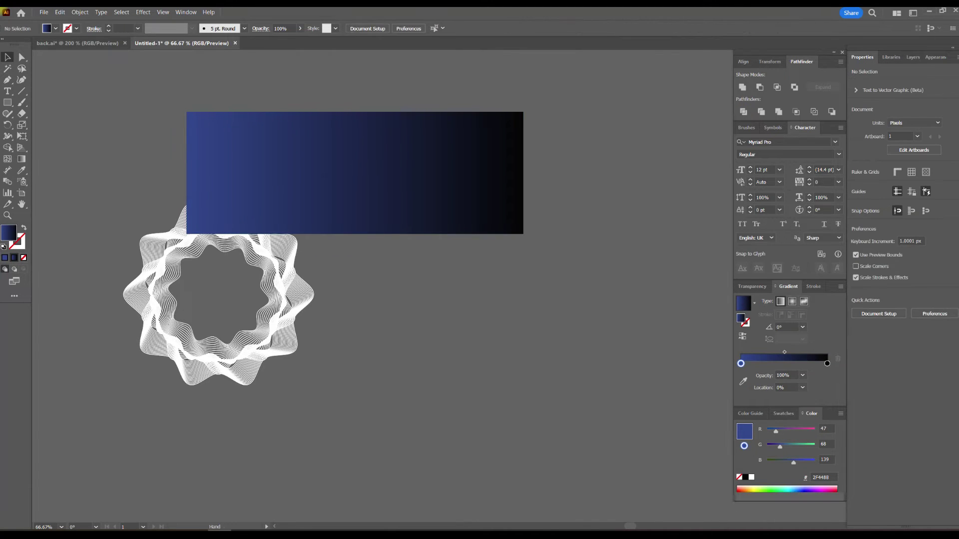
- Move the gradient rectangle over the ring and send it to the back
left_click_drag(426, 171, 440, 249)
right_click(440, 249)
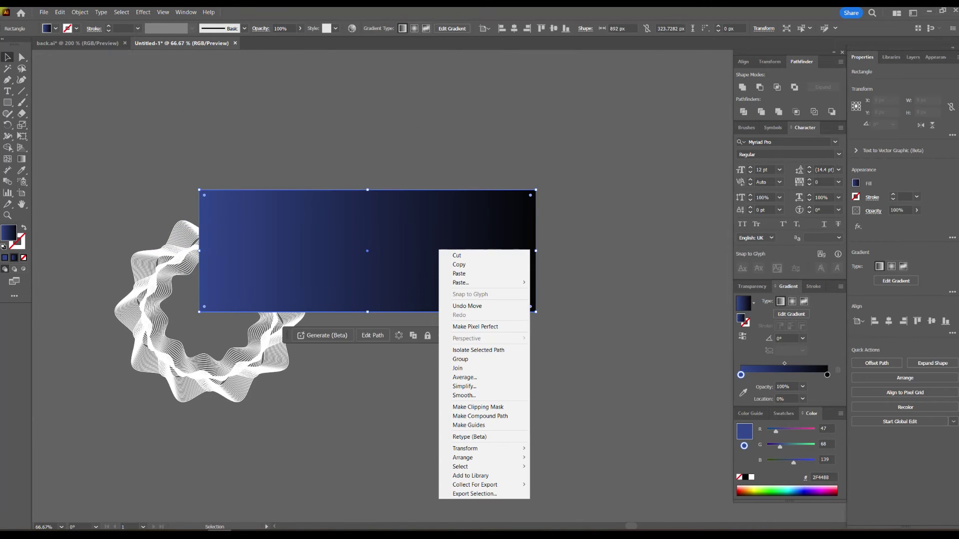
left_click(79, 12)
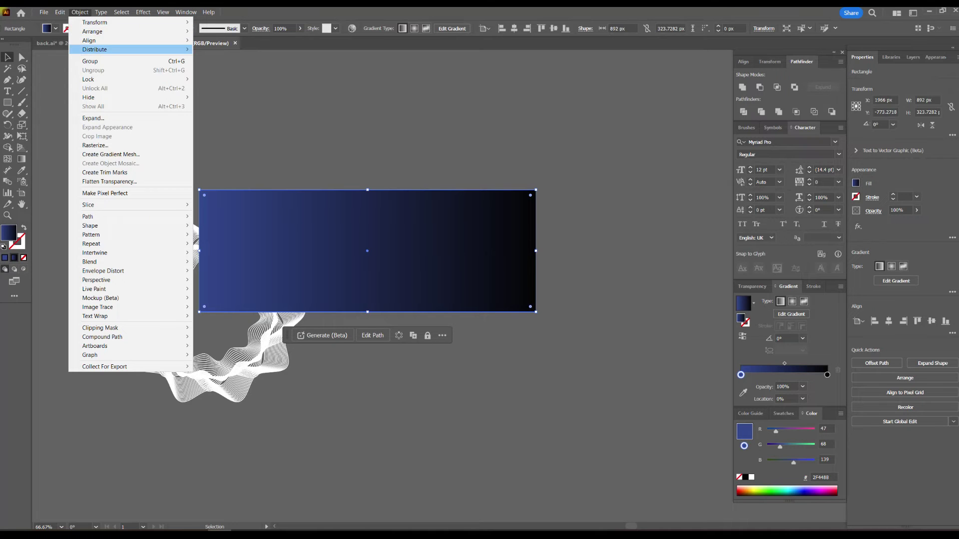
left_click(221, 58)
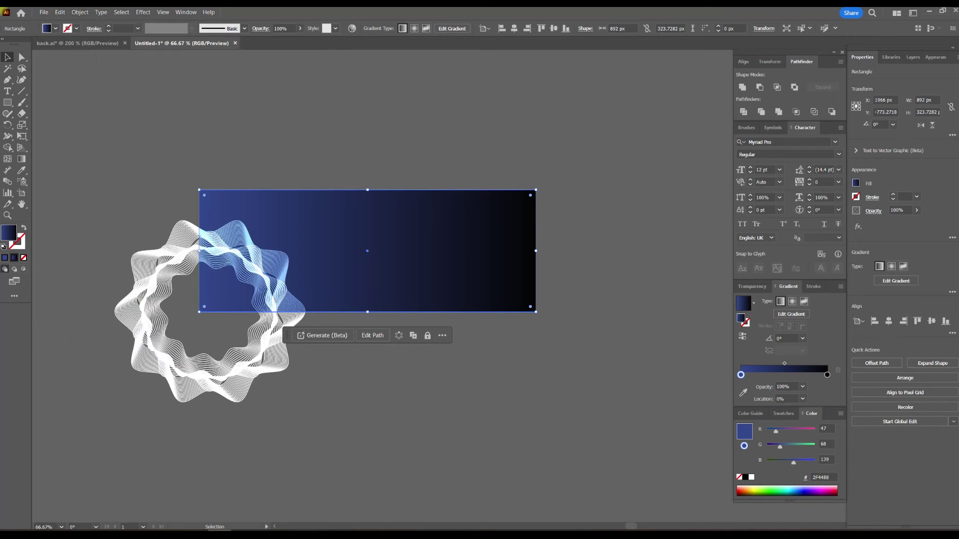
left_click_drag(441, 225, 436, 250)
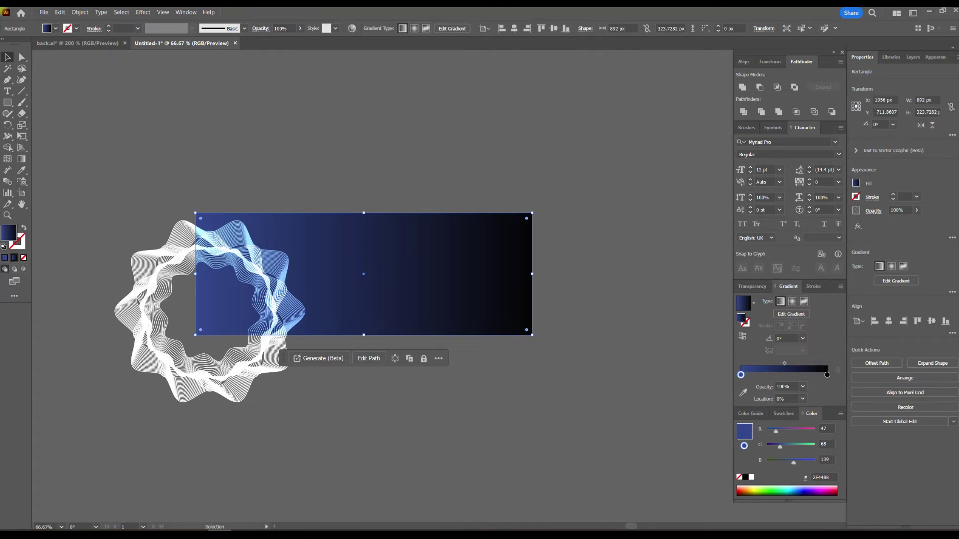
- Reverse the gradient to run dark-to-blue, then make the rectangle narrower and reposition it
key("g")
left_click_drag(528, 284, 264, 285)
key("v")
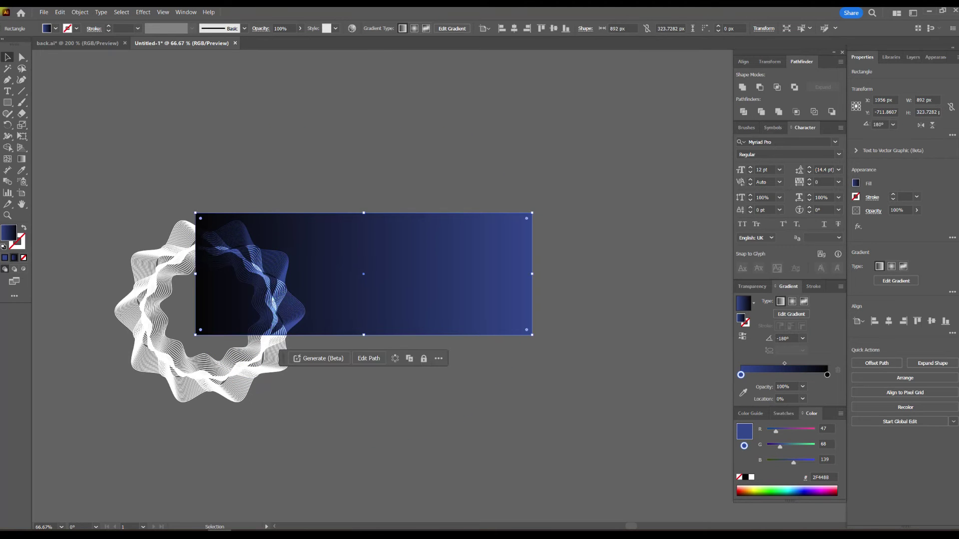
left_click_drag(532, 213, 481, 219)
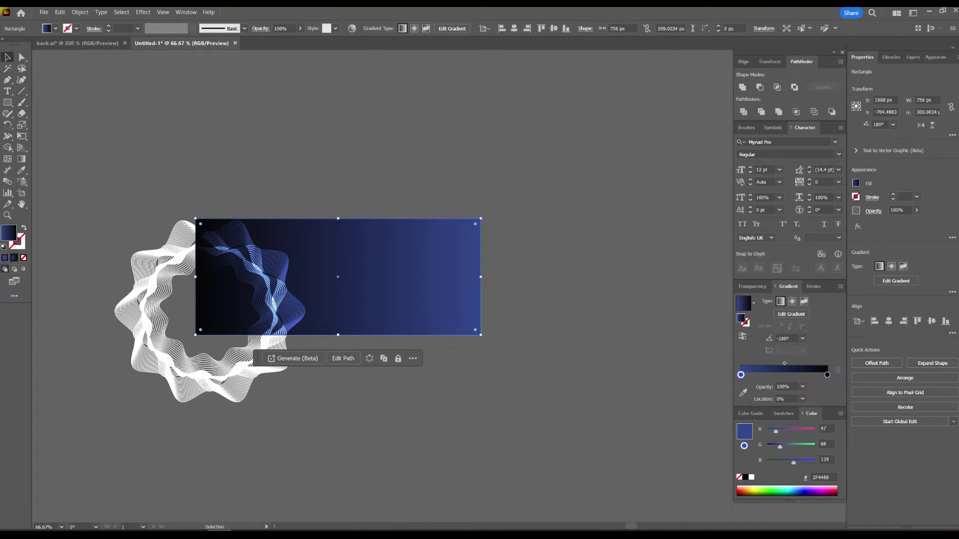
left_click_drag(431, 254, 421, 234)
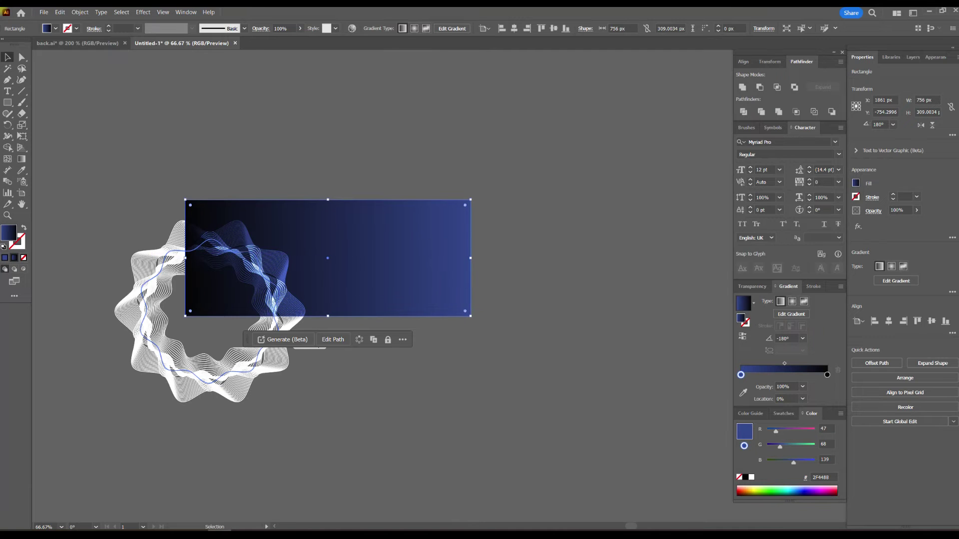
- Duplicate the wavy ring above the first, then move the rectangle and rotate it half a turn
left_click_drag(260, 401, 217, 242)
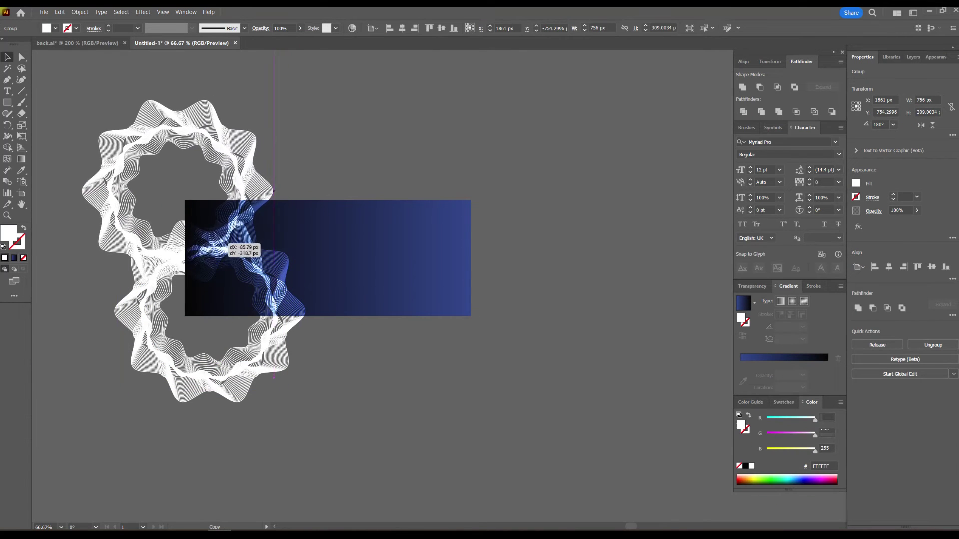
mouse_move(217, 241)
left_mouse_down()
mouse_move(188, 257)
mouse_move(352, 259)
left_mouse_up()
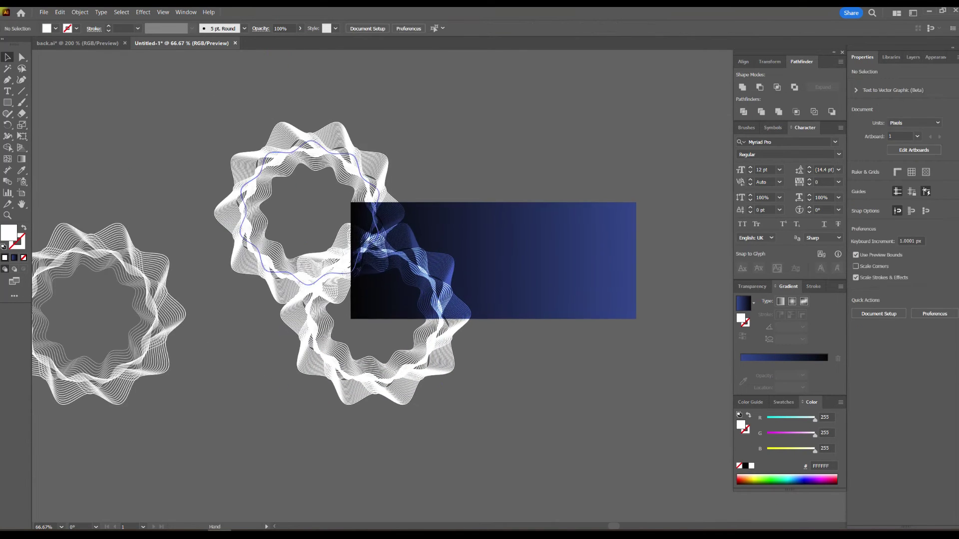
left_click_drag(591, 258, 501, 240)
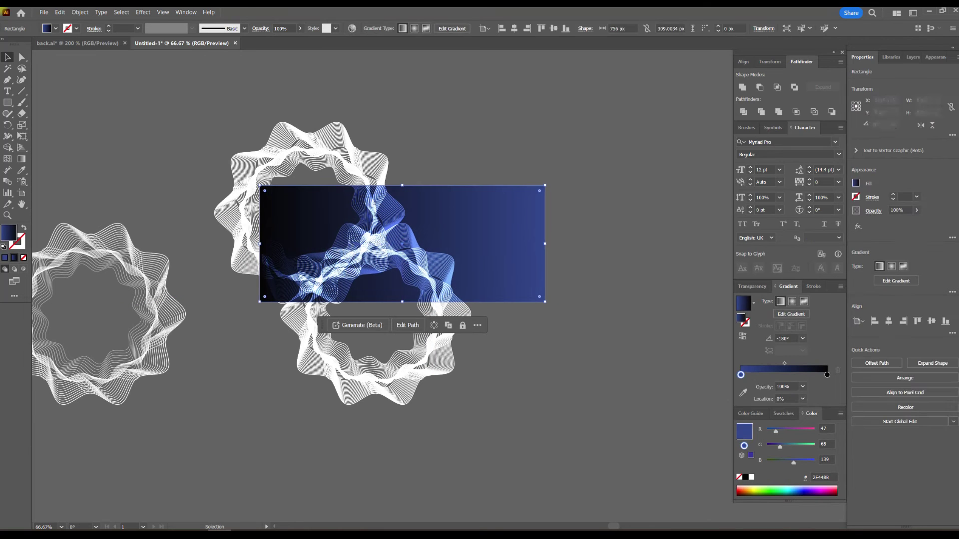
left_click_drag(546, 181, 260, 304)
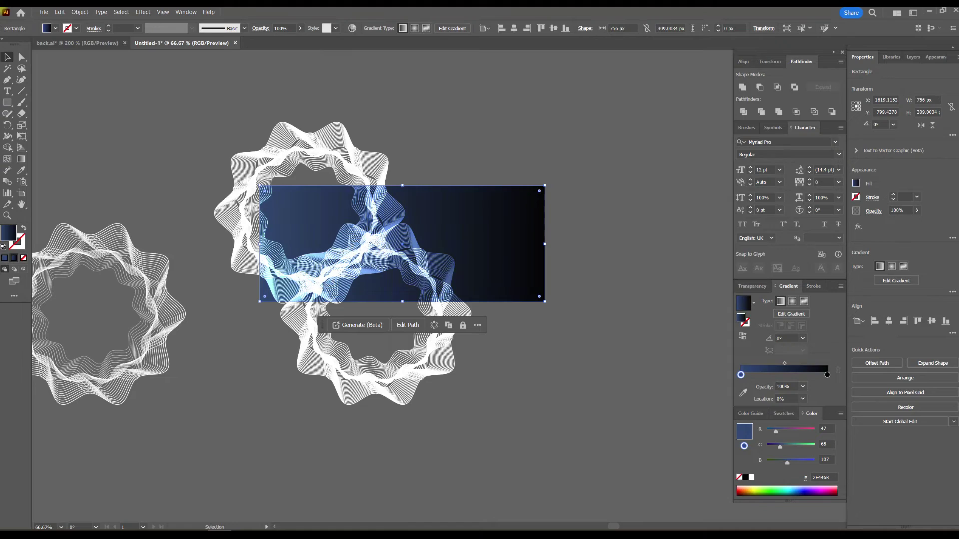
- Shift the rectangle's gradient end toward a deeper bluish-purple indigo
left_click_drag(780, 448, 778, 448)
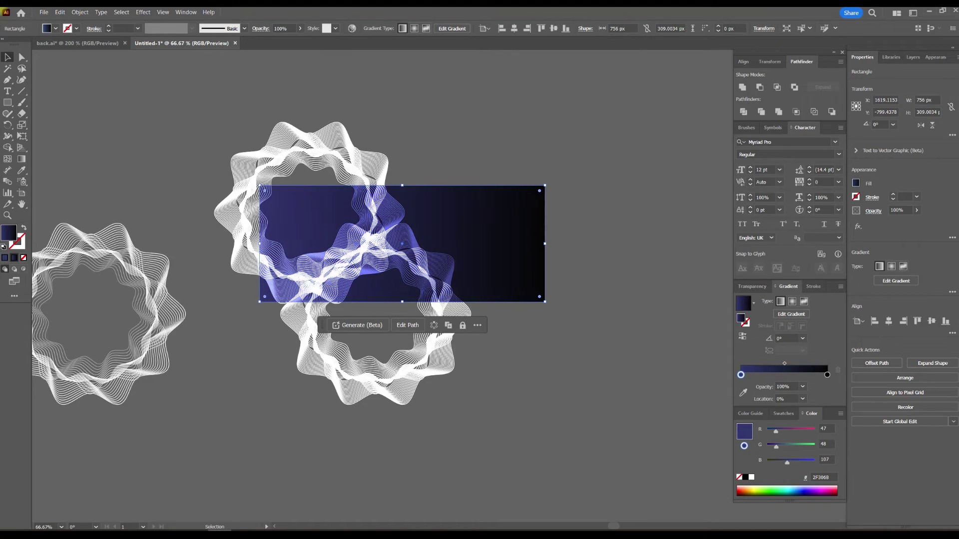
key("ctrl+shift+a")
key("ctrl+plus")
key("ctrl+plus")
key("ctrl+plus")
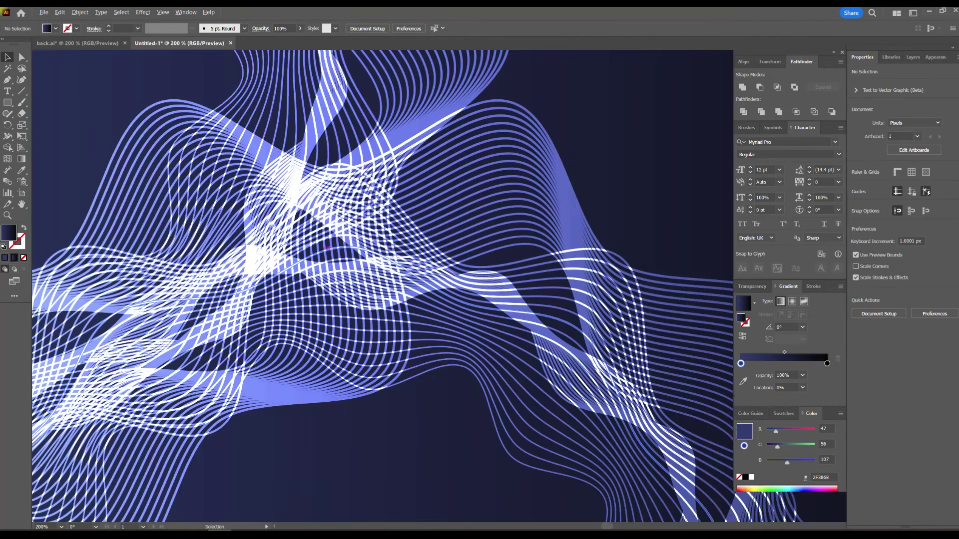
key("ctrl+minus")
- Move the gradient rectangle slightly right and down and enlarge it proportionally behind the rings
key("ctrl+minus")
left_click_drag(472, 203, 498, 220)
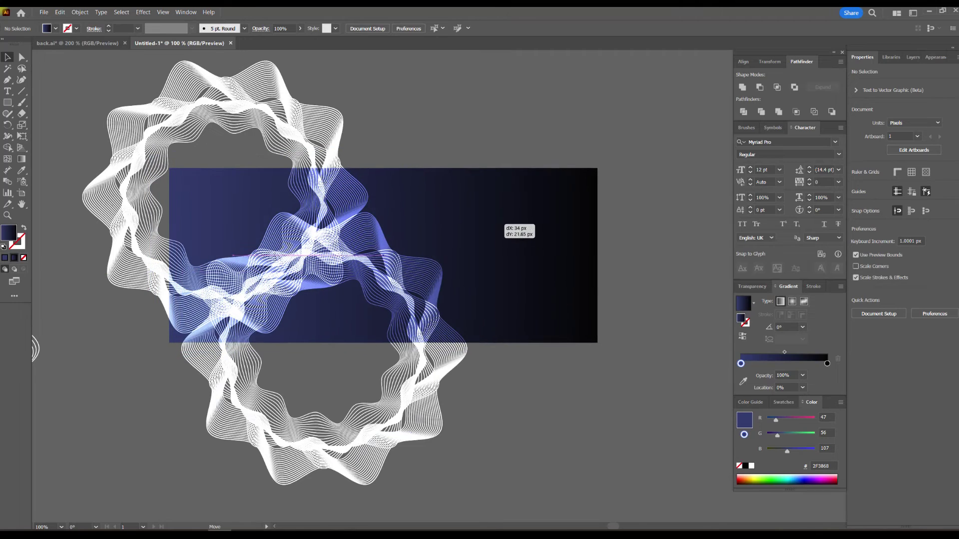
key("ctrl+minus")
key("ctrl+minus")
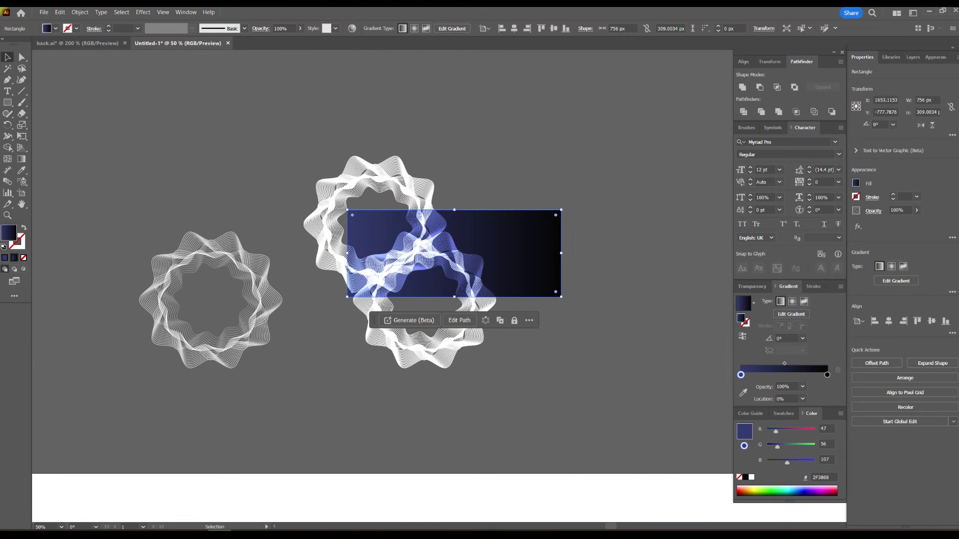
left_click_drag(561, 211, 624, 193)
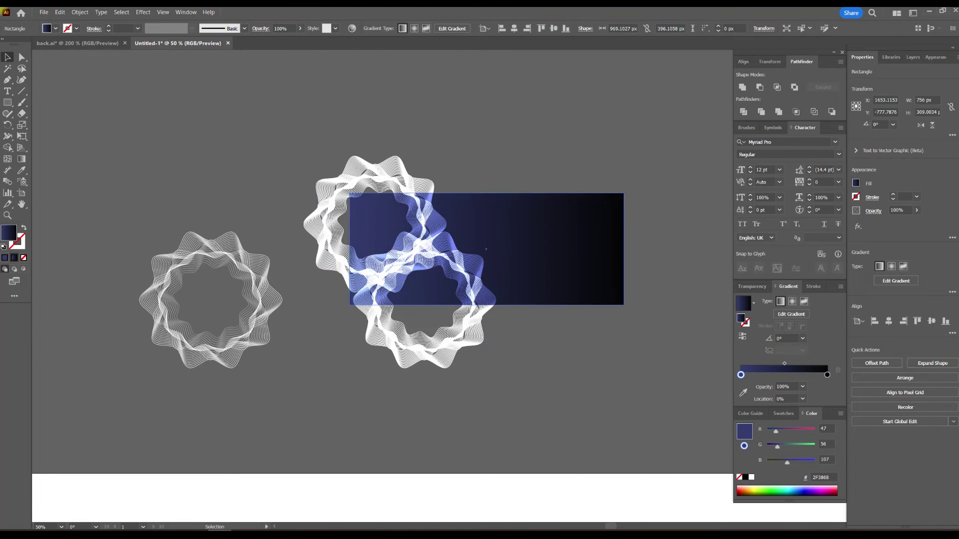
key("ctrl+shift+a")
key("ctrl+1")
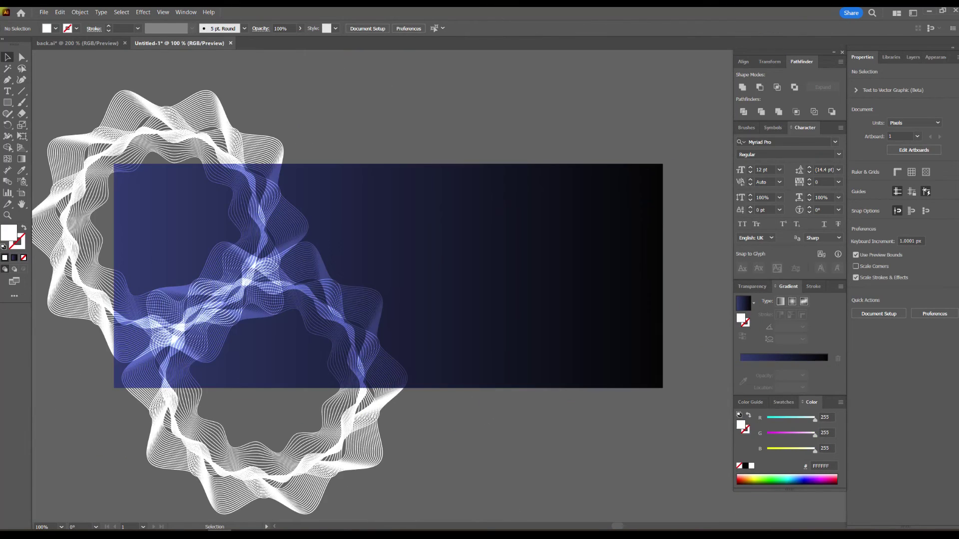
left_click_drag(375, 300, 393, 313)
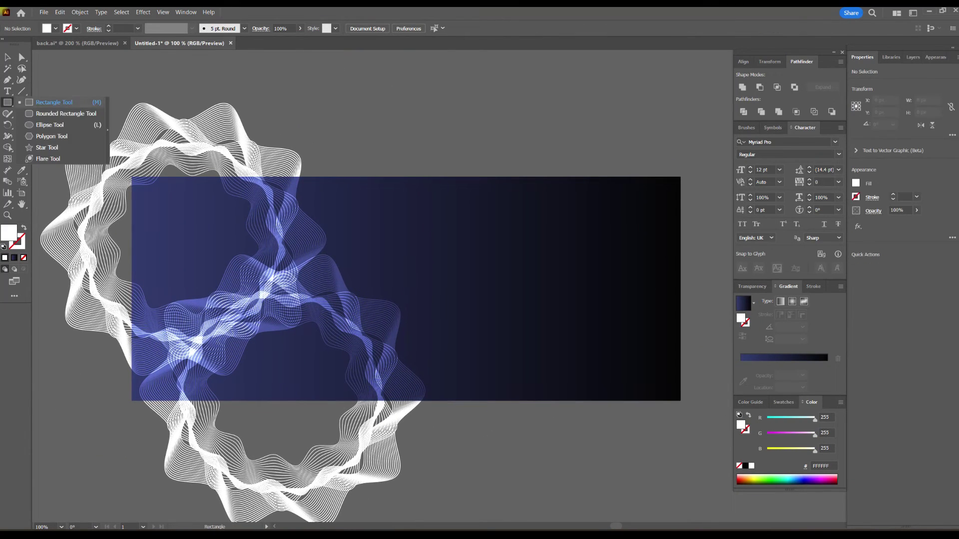
- Draw a circle above the rectangle with a red-to-black radial gradient, centre stop FF0000
left_click_drag(8, 102, 45, 125)
key("ctrl+minus")
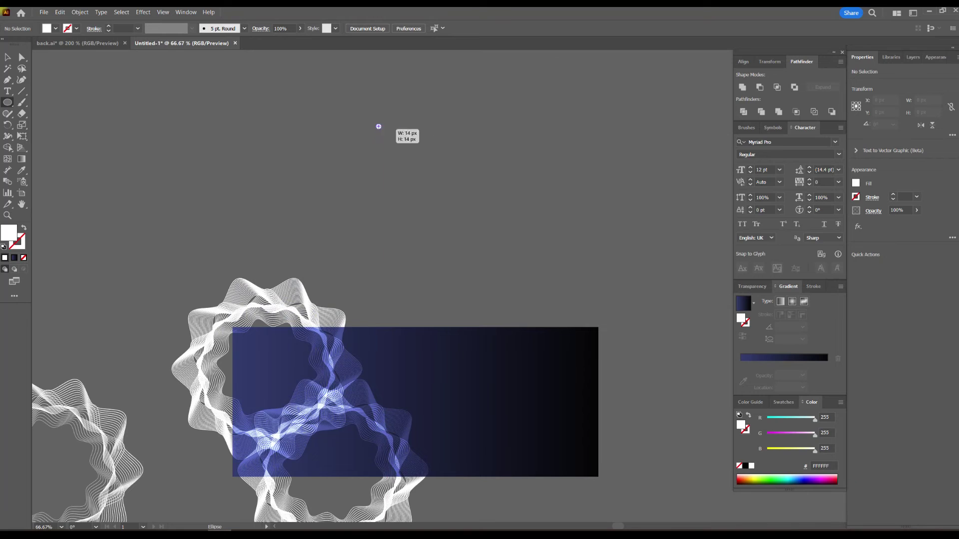
left_click_drag(377, 124, 572, 319)
key("period")
key("v")
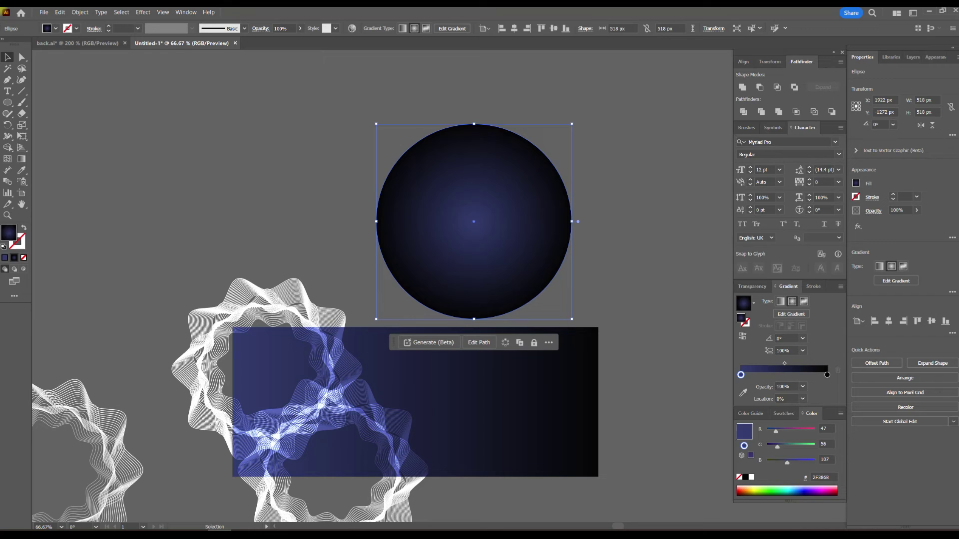
left_click_drag(776, 431, 815, 432)
mouse_move(787, 461)
left_mouse_down()
mouse_move(767, 461)
mouse_move(766, 444)
left_mouse_up()
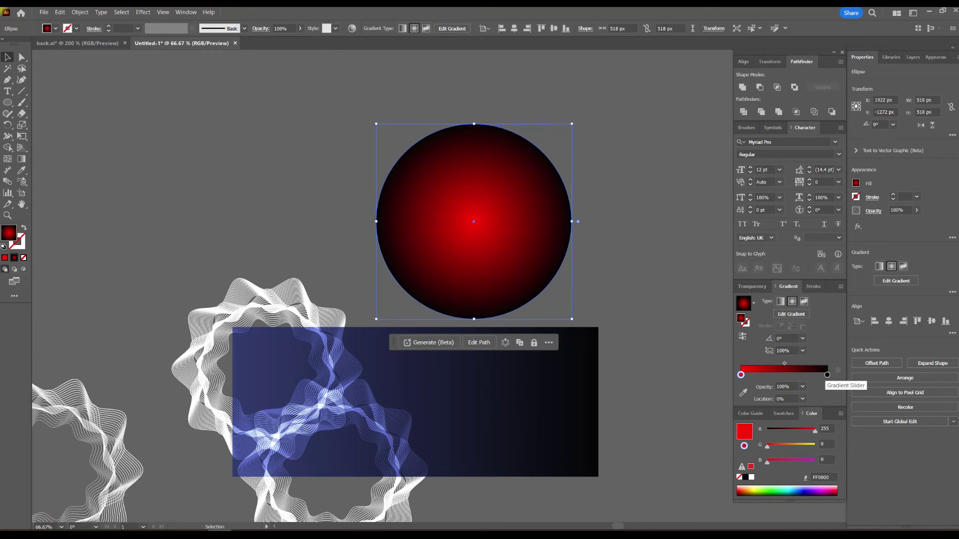
- Set the red circle to Screen blend mode and move it down-left over the rectangle
left_click(752, 287)
left_click(757, 300)
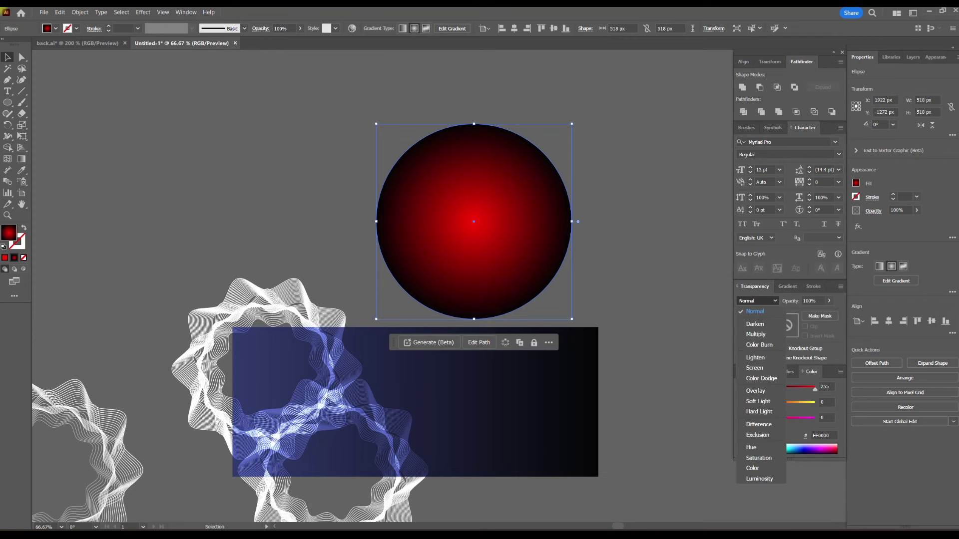
left_click(755, 367)
left_click_drag(541, 229, 383, 416)
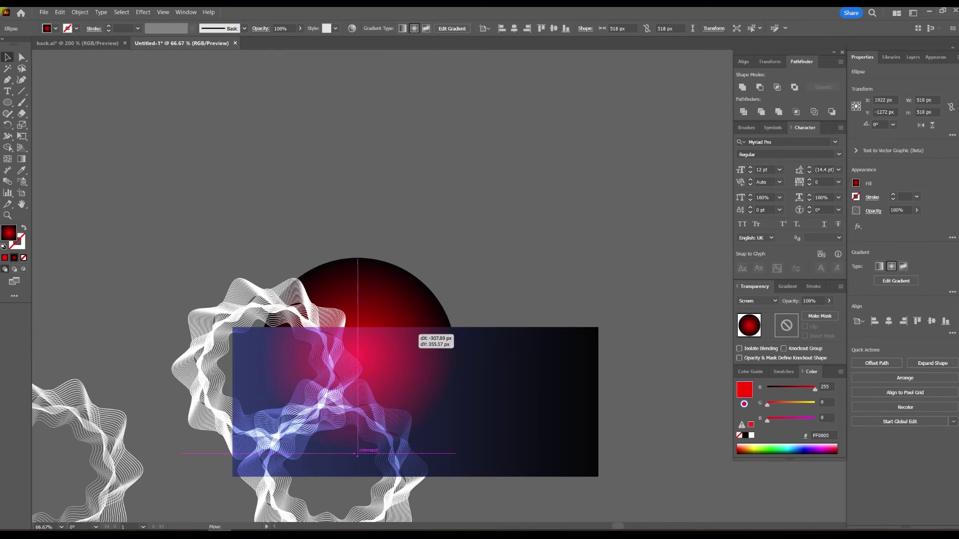
- Send the circle and rectangle behind everything else via Object > Arrange
key("ctrl+1")
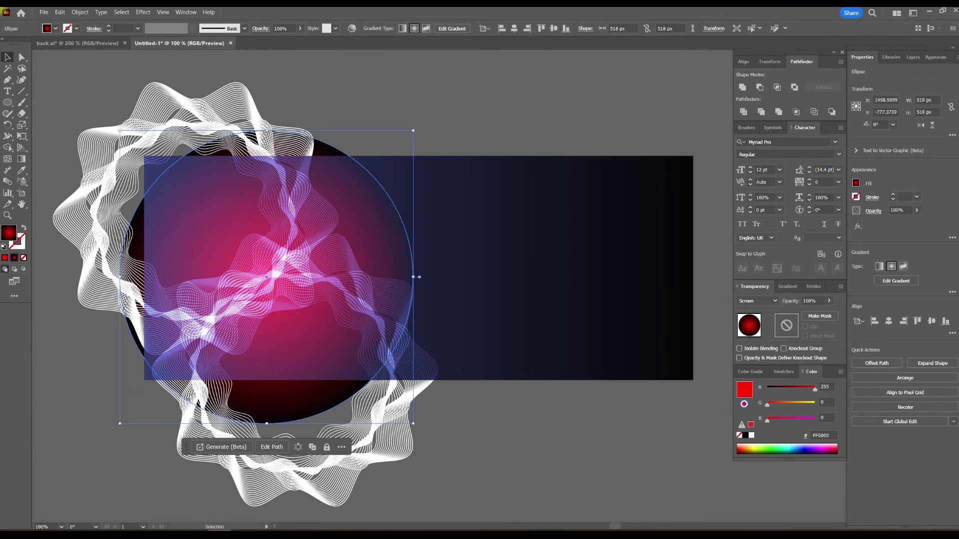
right_click(359, 211)
key("Escape")
left_click(554, 315, "shift")
left_click(79, 12)
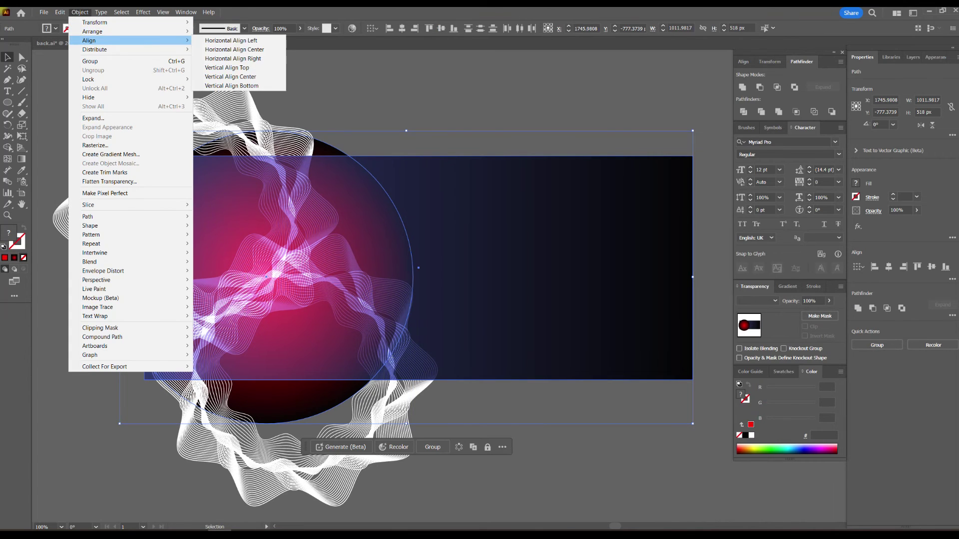
left_click(225, 47)
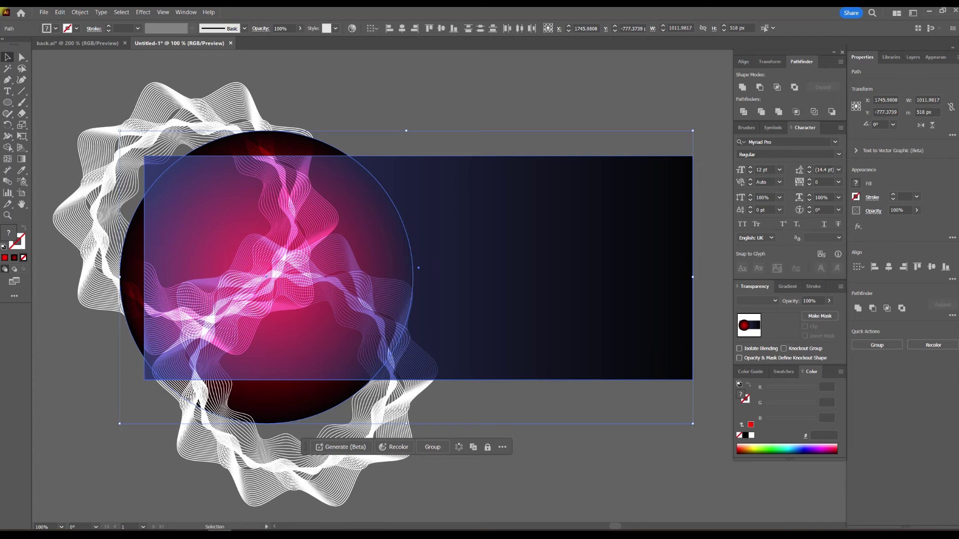
left_click(79, 12)
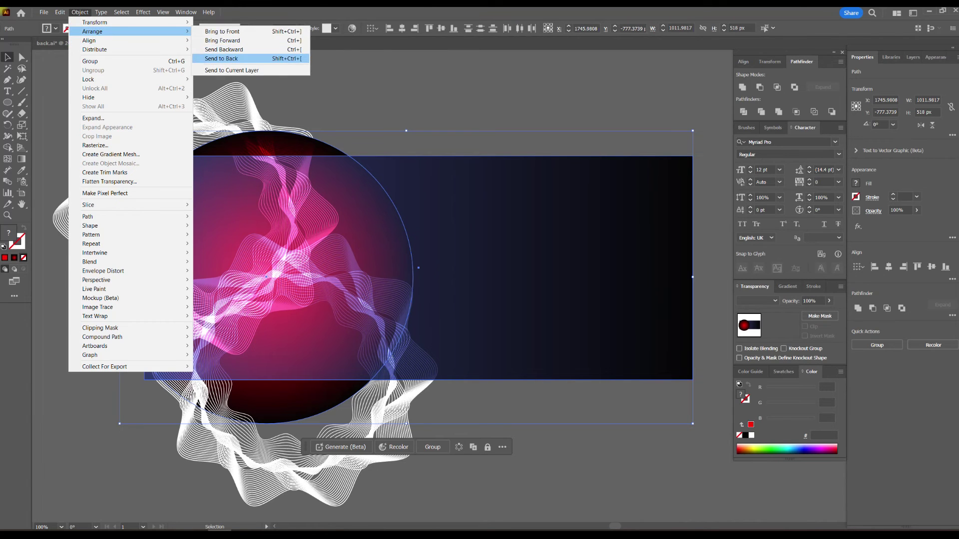
left_click(225, 57)
- Enlarge the red circle from its centre to about 787 px
left_click(525, 464)
left_click(83, 172)
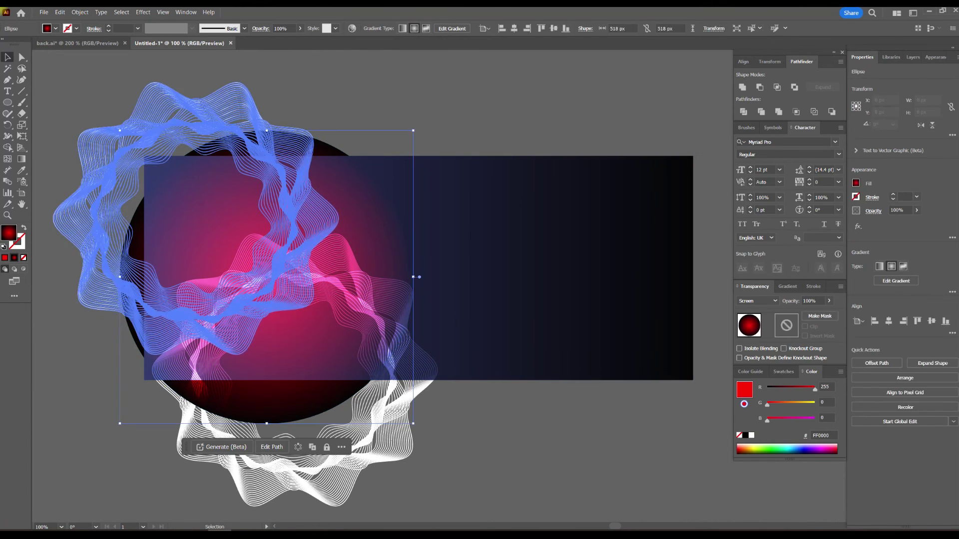
left_click(524, 263)
left_click(225, 398)
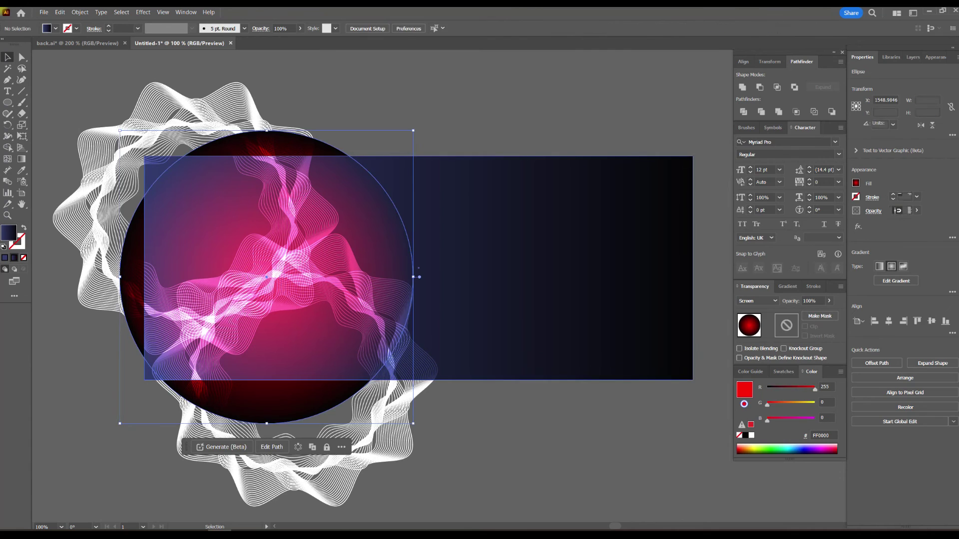
left_click_drag(418, 277, 492, 279)
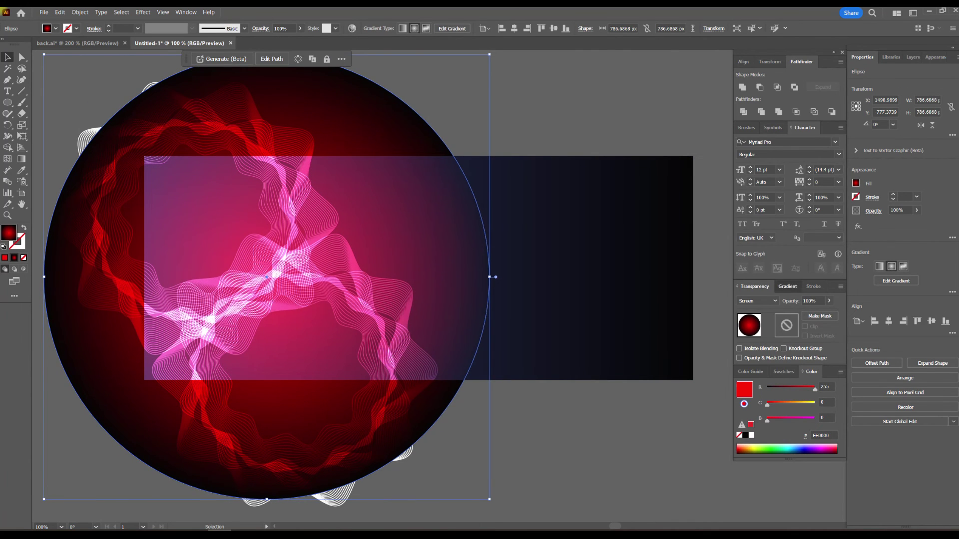
- Darken the circle's gradient midpoint, lower its opacity to 28%, and nudge the rectangle left
left_click(788, 287)
left_click_drag(784, 365, 764, 365)
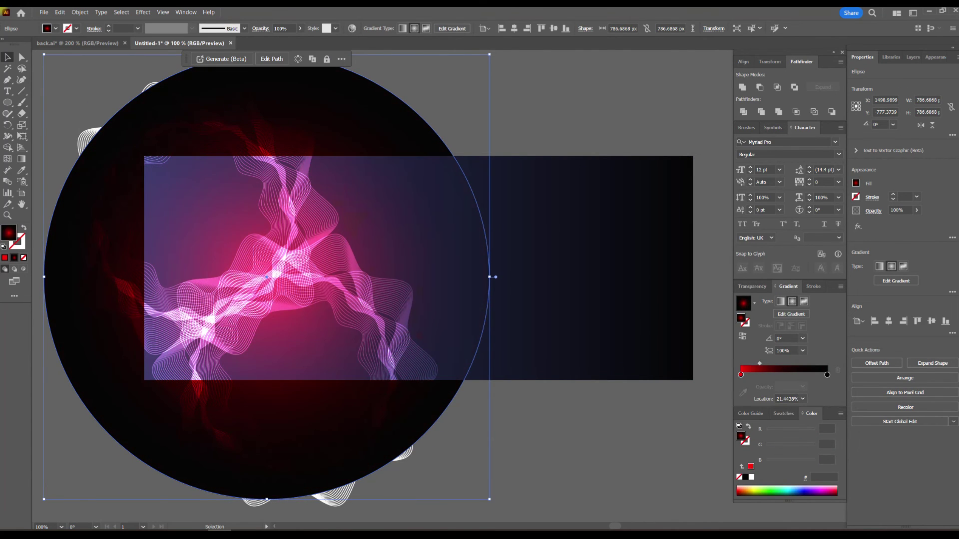
left_click(751, 286)
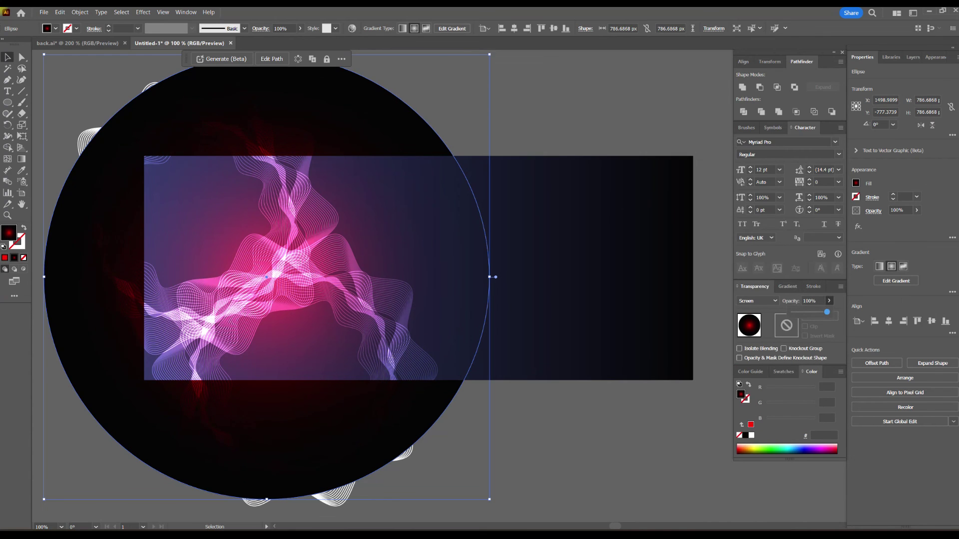
mouse_move(827, 312)
left_mouse_down()
mouse_move(793, 312)
mouse_move(803, 312)
left_mouse_up()
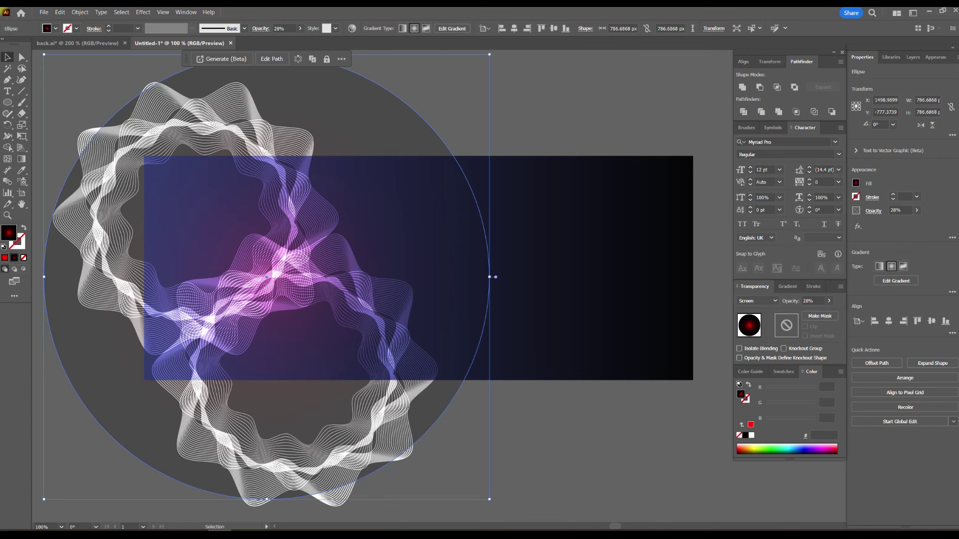
left_click_drag(614, 238, 592, 242)
key("ctrl+minus")
key("ctrl+minus")
key("ctrl+minus")
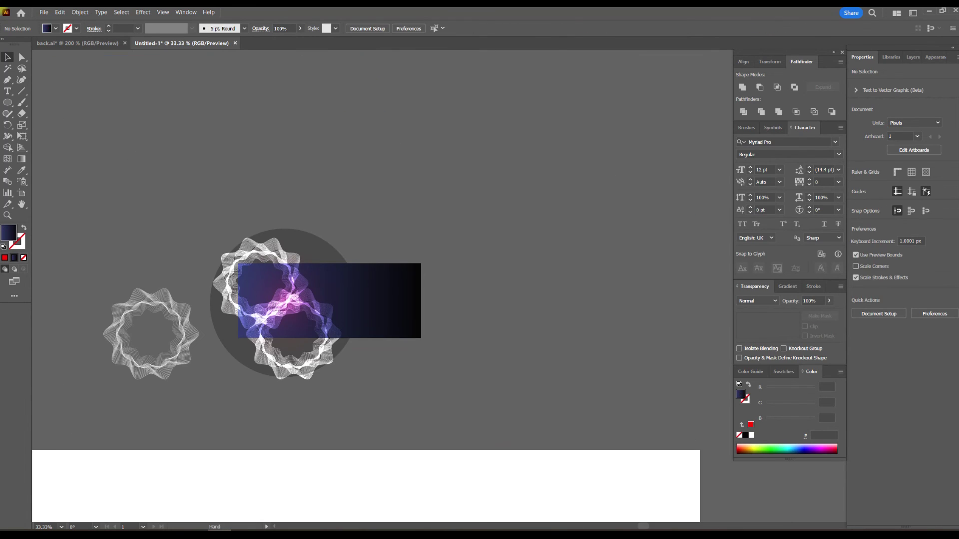
- Paste the connected-dots network, scale it up about three times, and move it onto the rectangle
left_click_drag(495, 301, 401, 280)
key("ctrl+v")
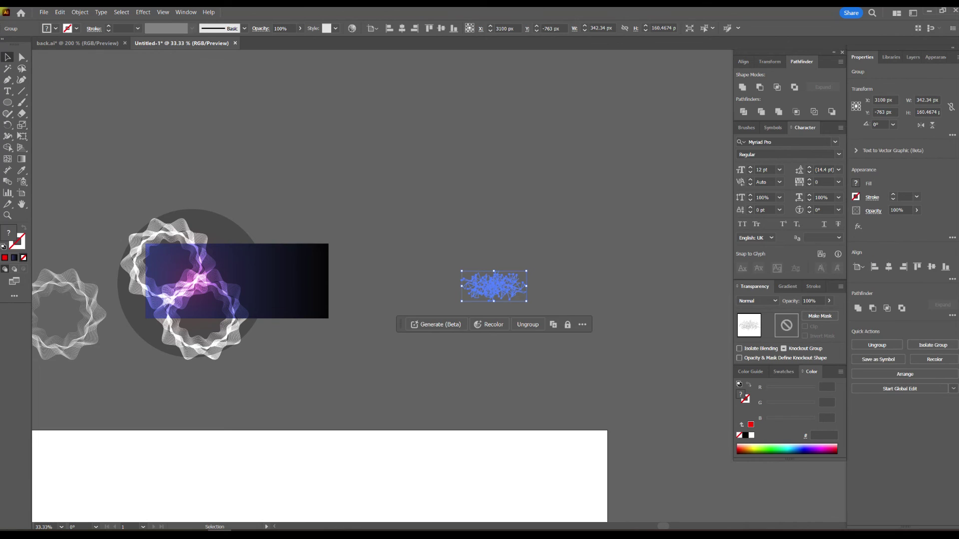
left_click_drag(527, 271, 601, 238)
key("ctrl+shift+a")
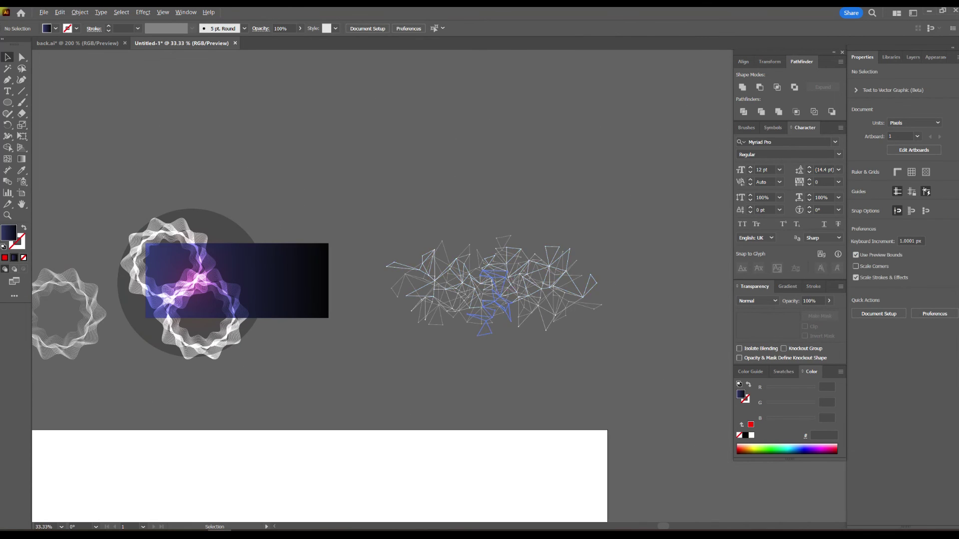
left_click_drag(506, 279, 251, 272)
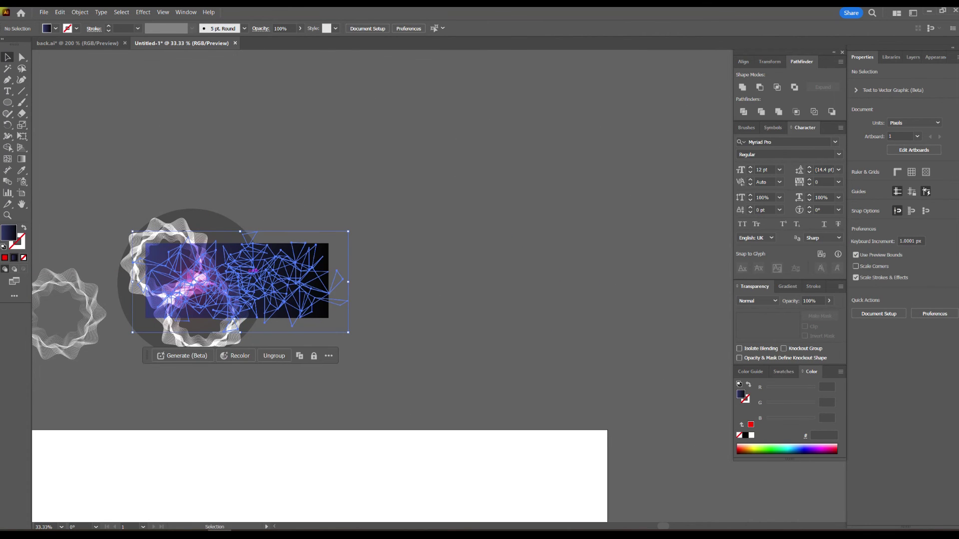
key("ctrl+equal")
key("ctrl+equal")
key("ctrl+equal")
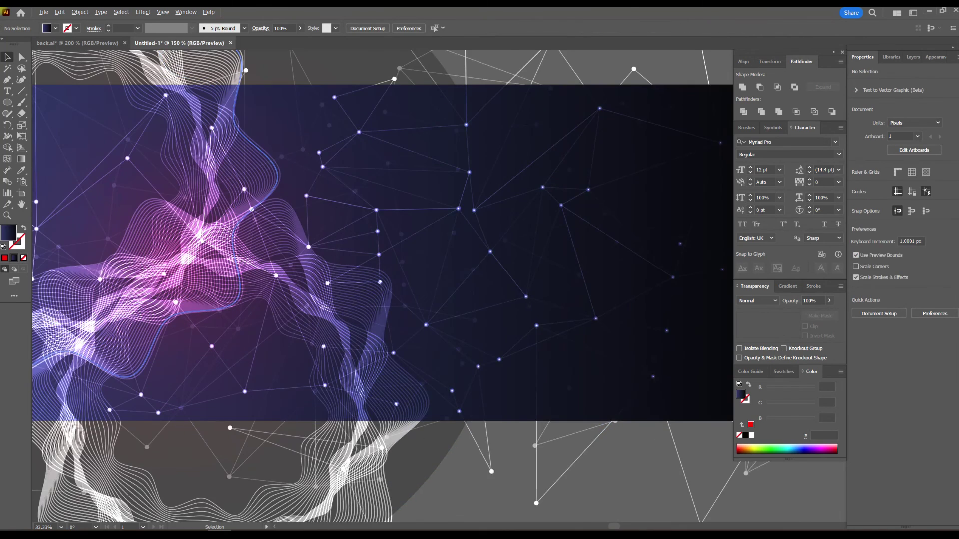
key("ctrl+minus")
key("ctrl+minus")
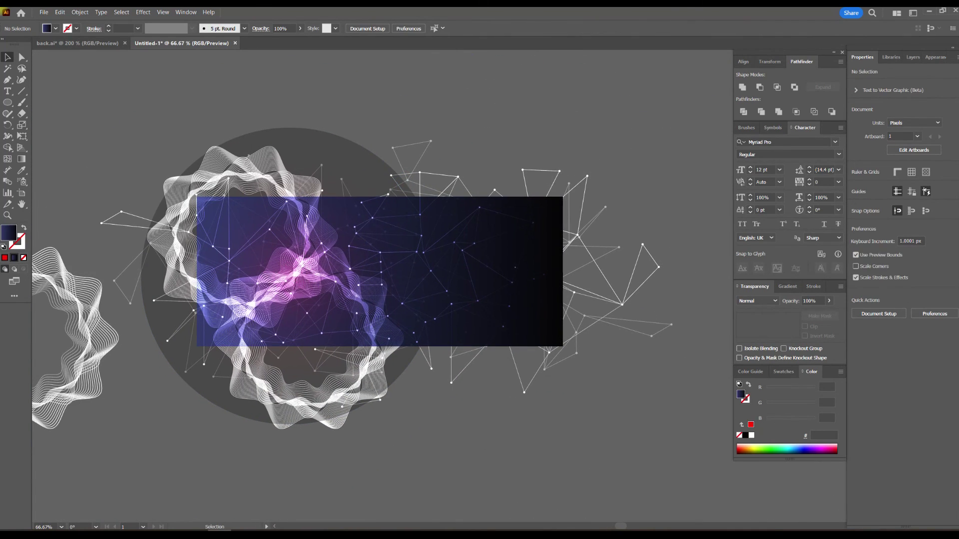